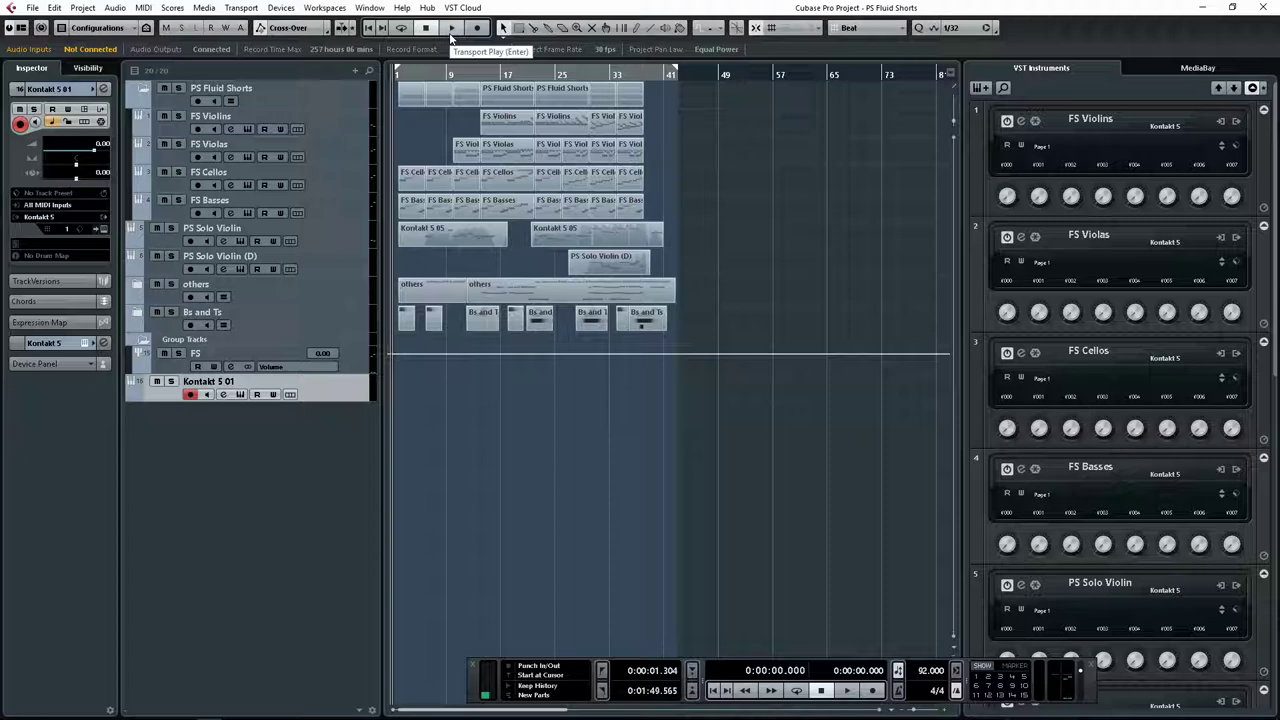
Step: Start playback and select the FS Violins, Violas, Cellos and Basses parts
left_click(451, 36)
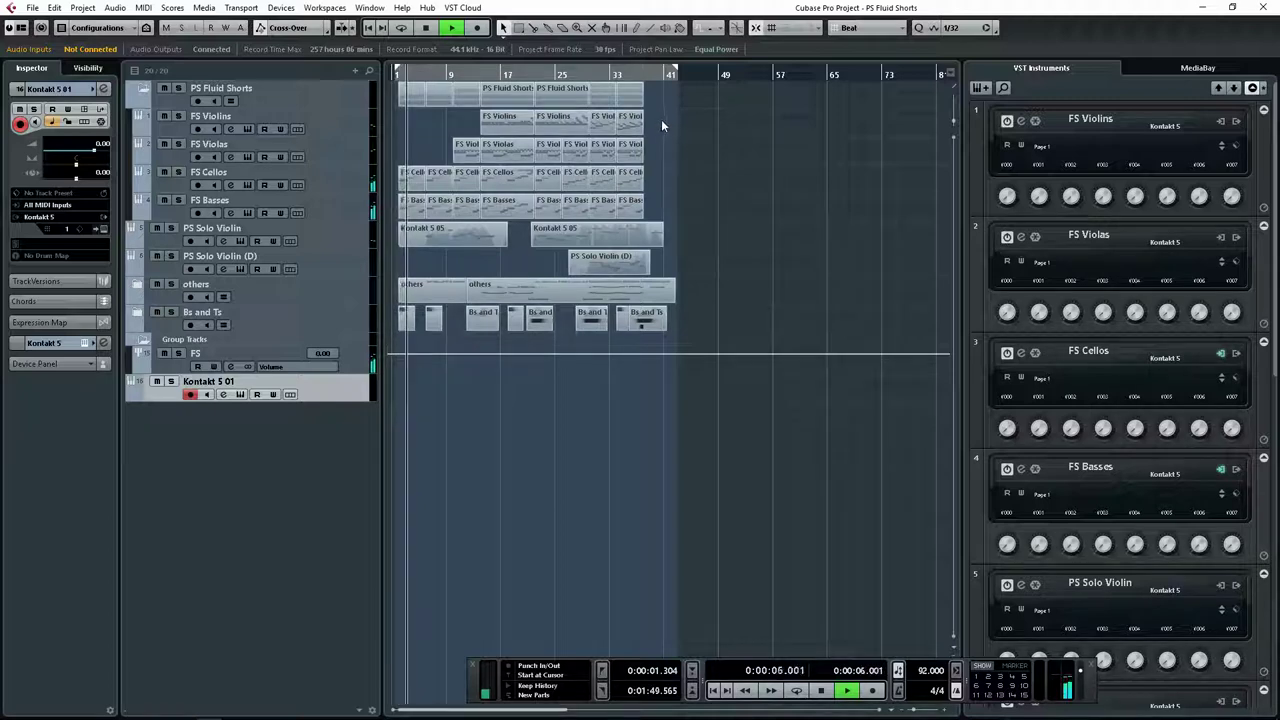
left_click_drag(661, 120, 416, 209)
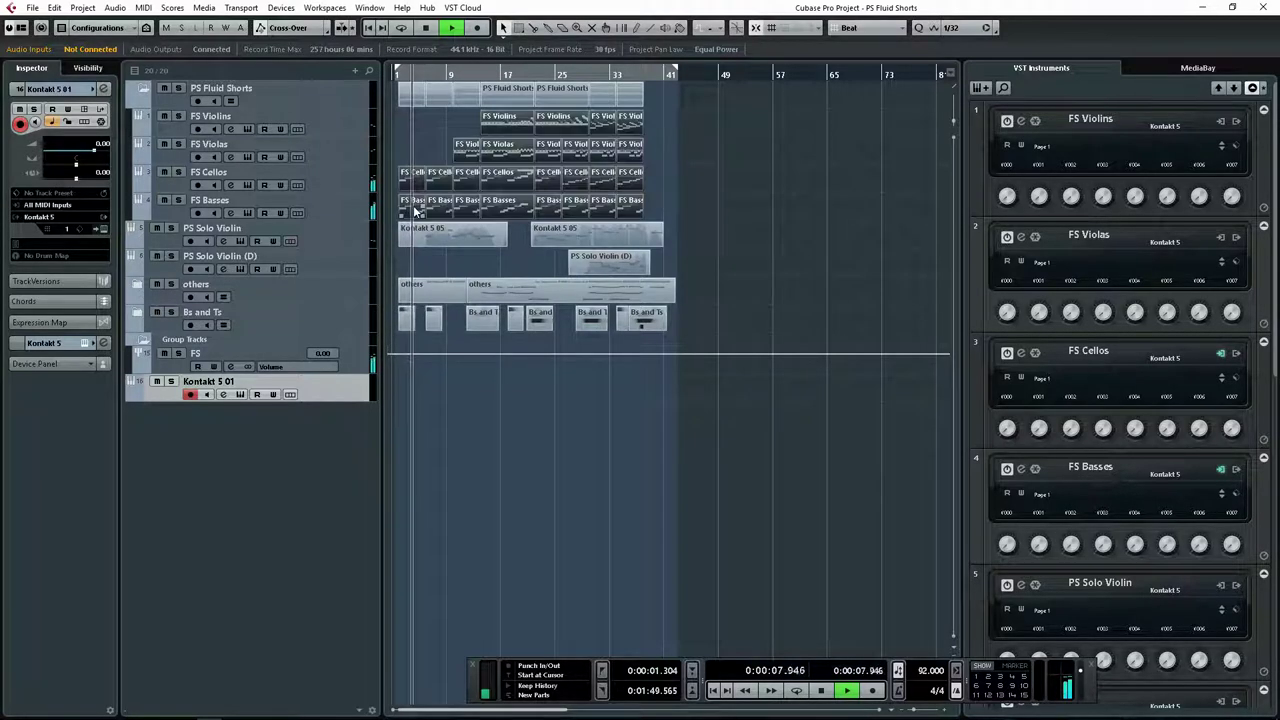
double_click(416, 209)
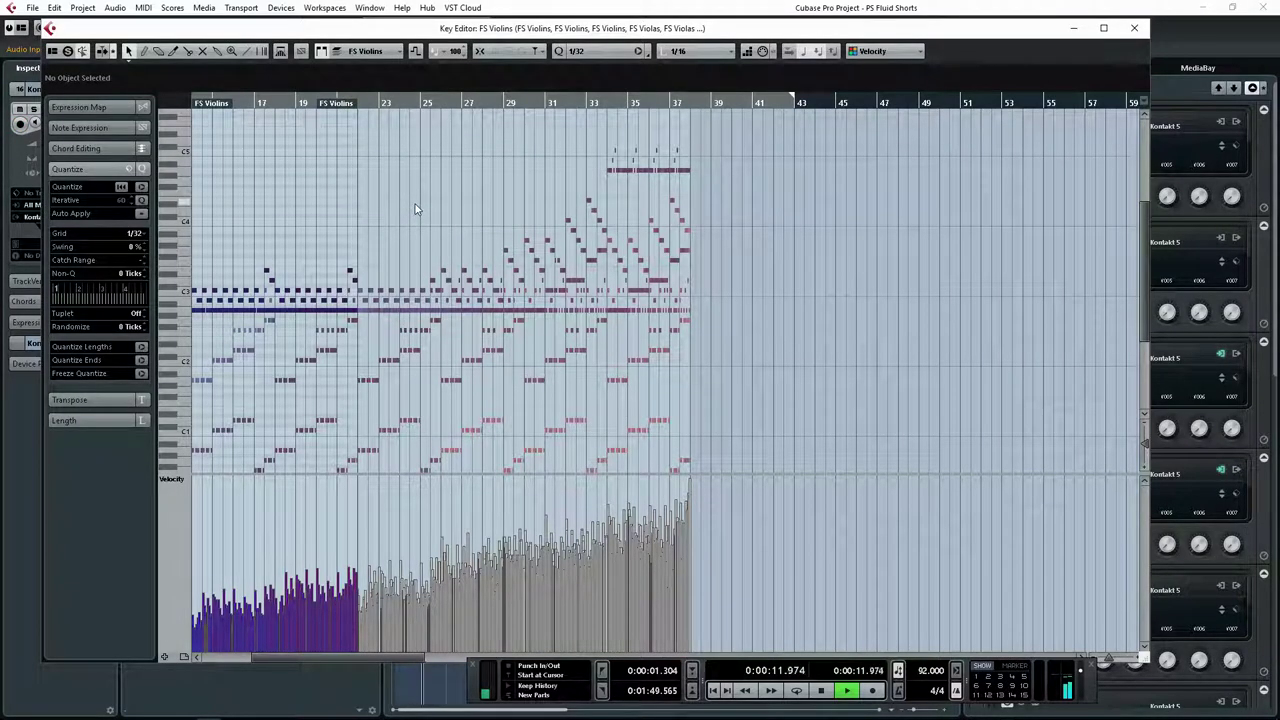
left_click_drag(318, 654, 282, 660)
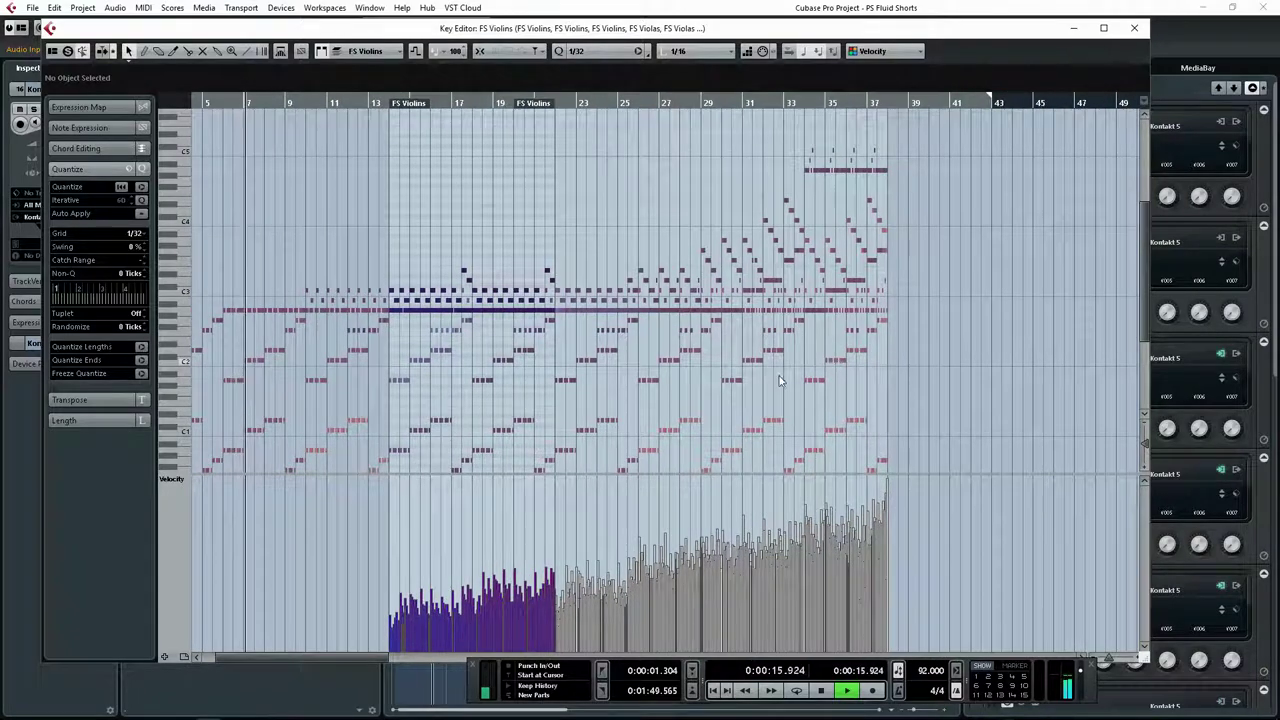
left_click_drag(272, 655, 262, 657)
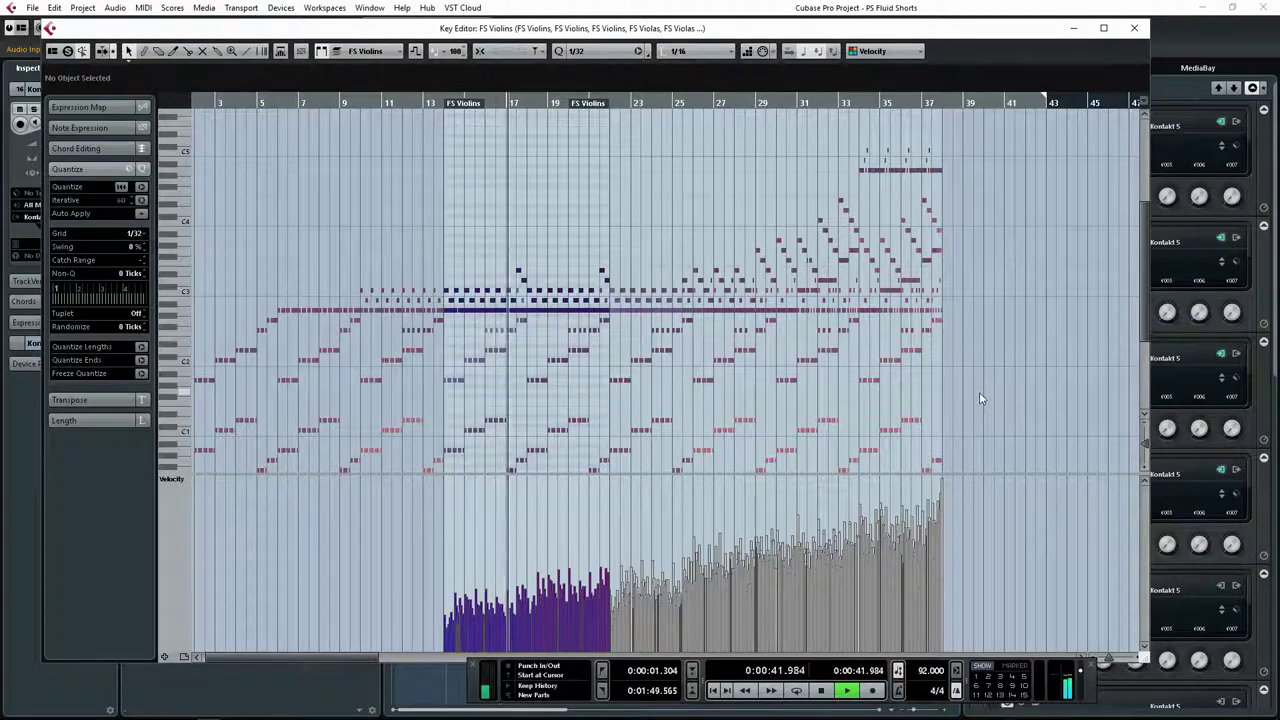
scroll(979, 400, "down", 2)
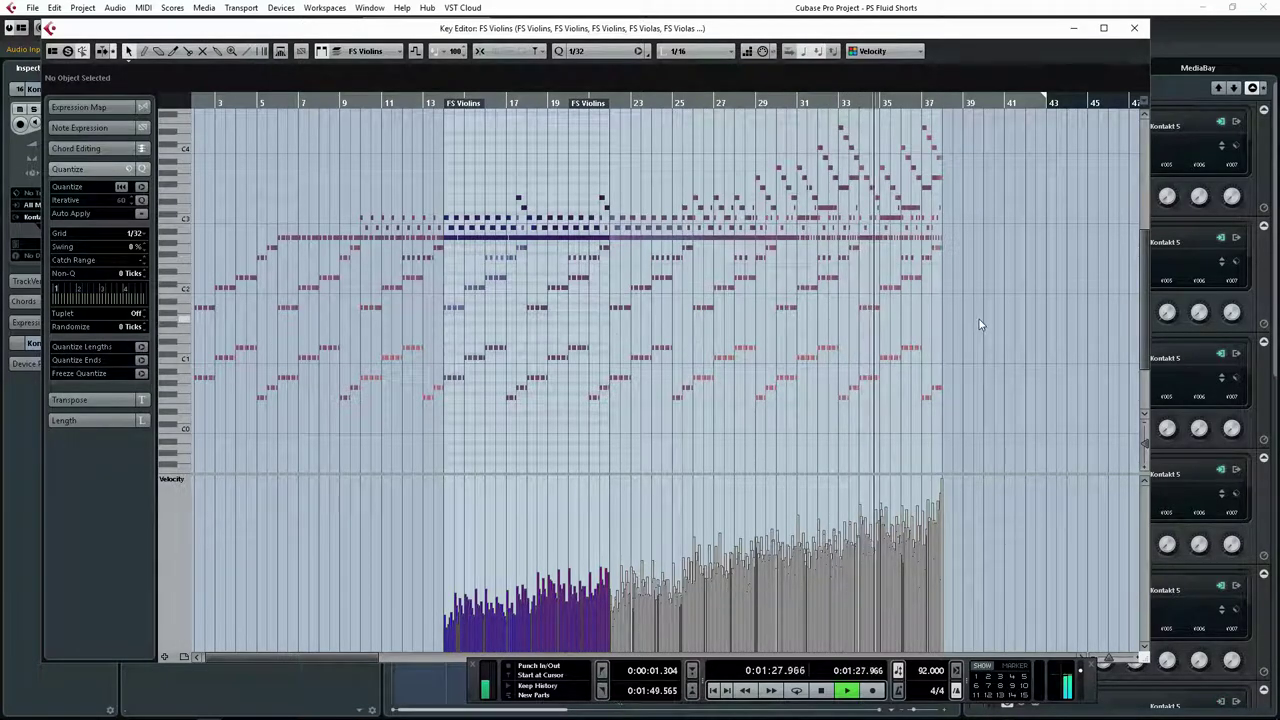
scroll(979, 319, "up", 1)
scroll(981, 321, "up", 2)
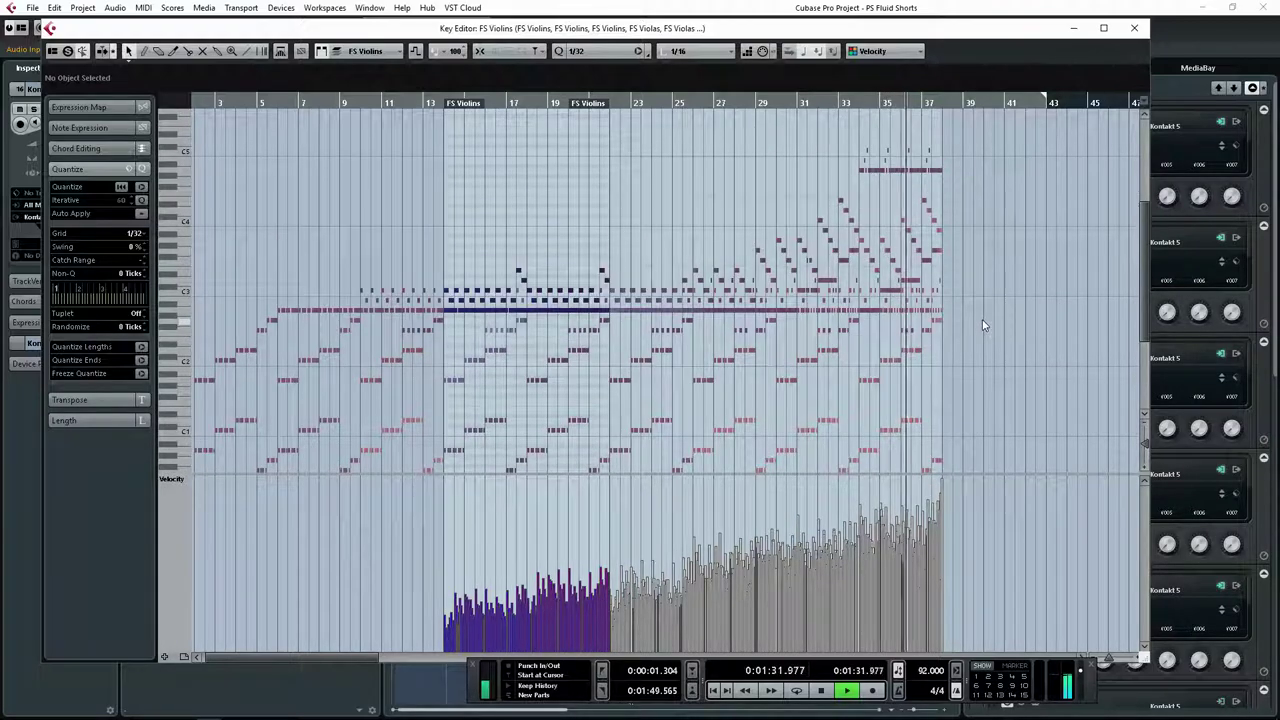
scroll(982, 323, "down", 2)
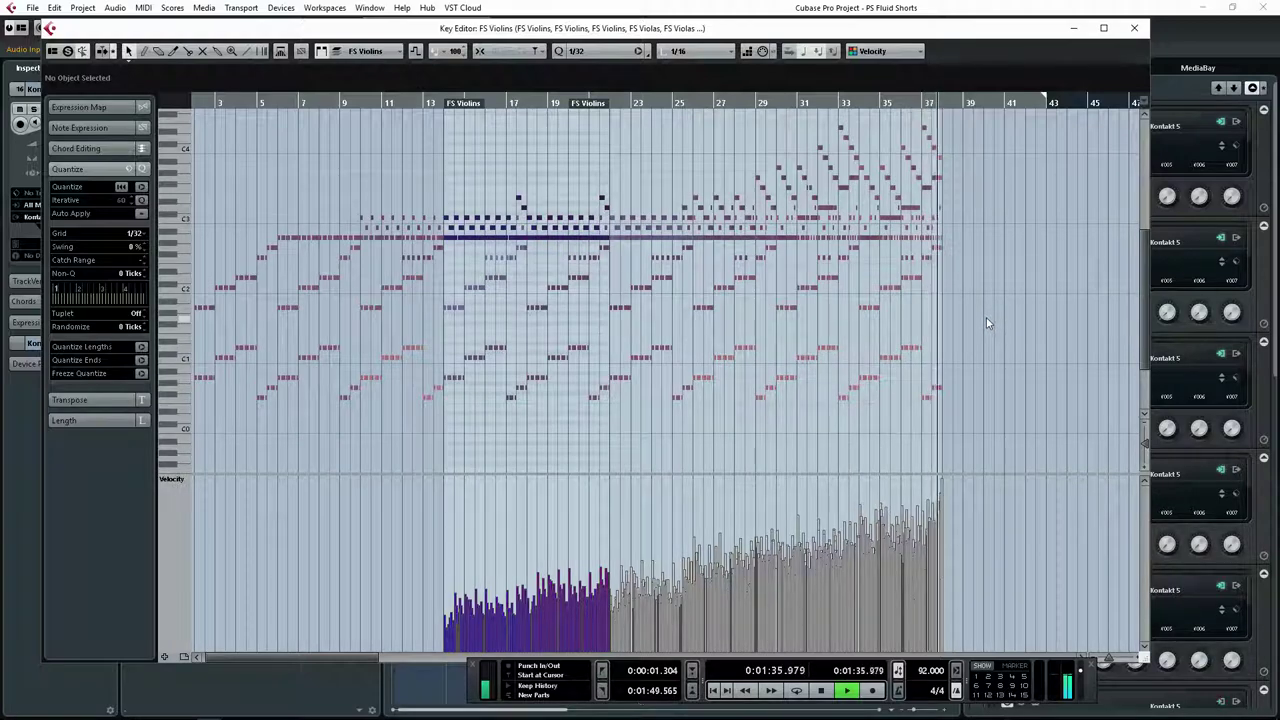
left_click(1140, 28)
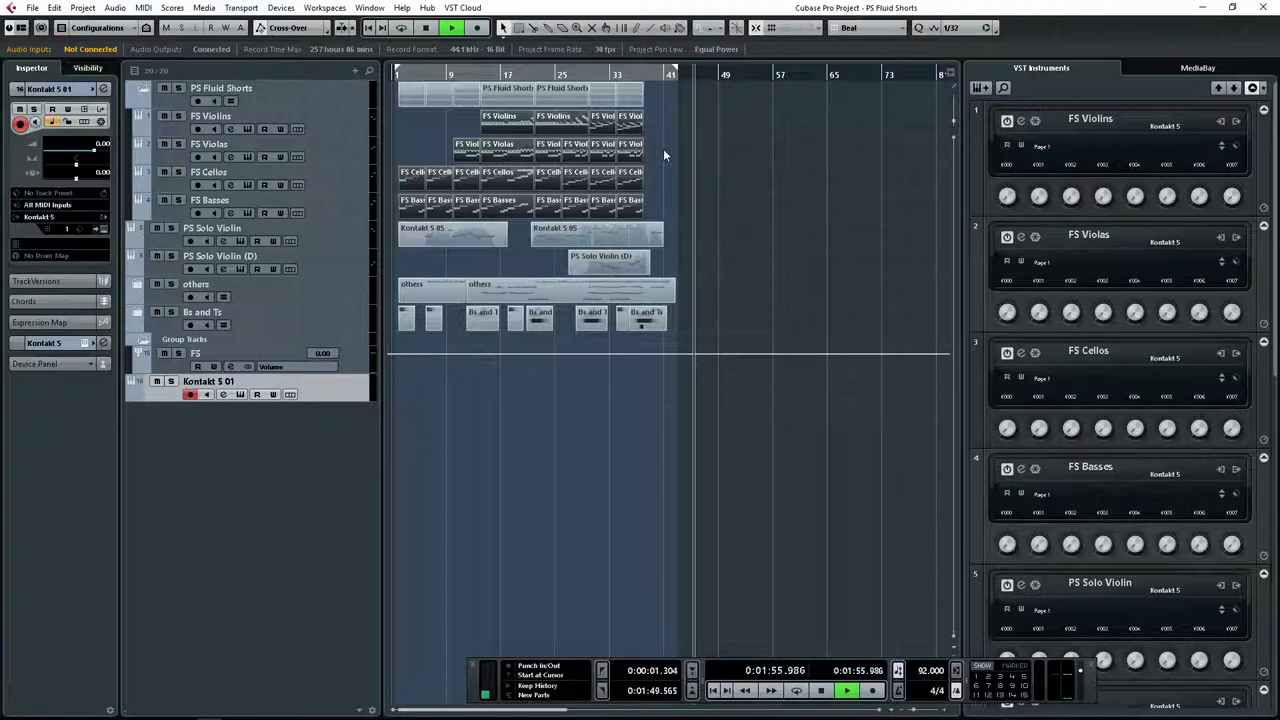
Step: Stop playback at 1:57.220, just past the arranged parts
left_click(425, 27)
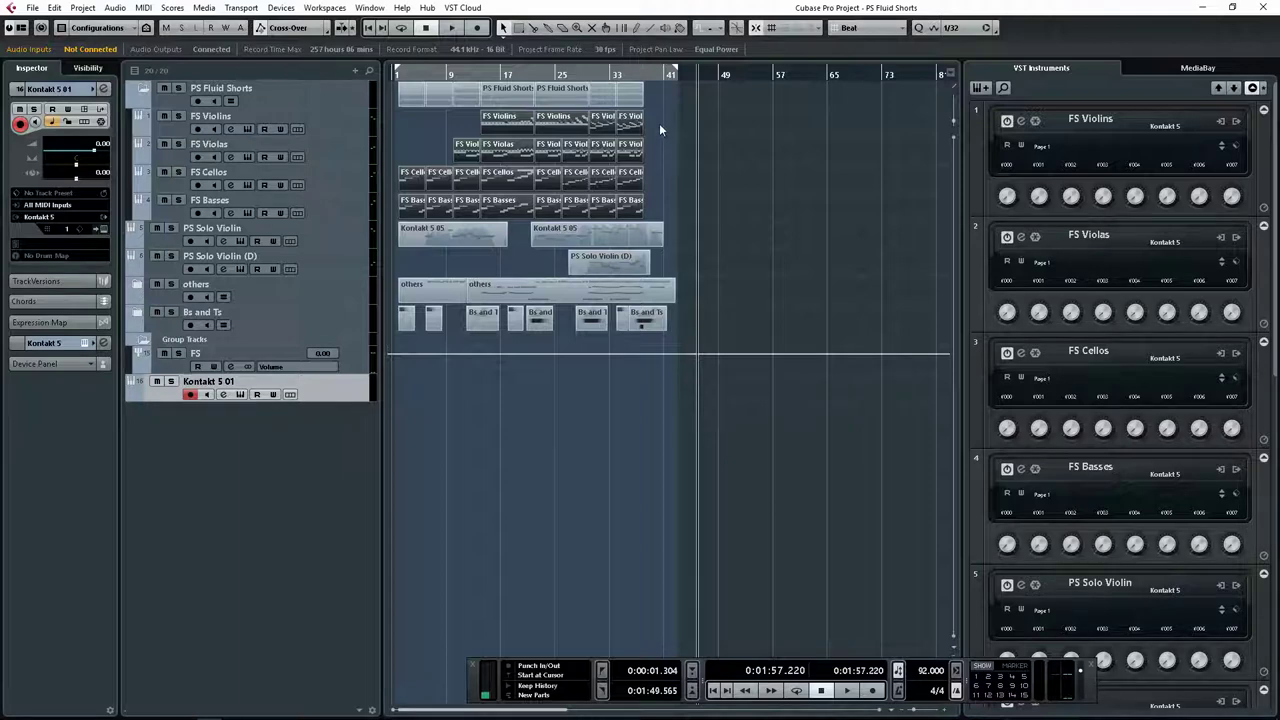
Step: Select the string section parts, then the two Kontakt 5 05 parts on PS Solo Violin
left_click_drag(659, 124, 662, 176)
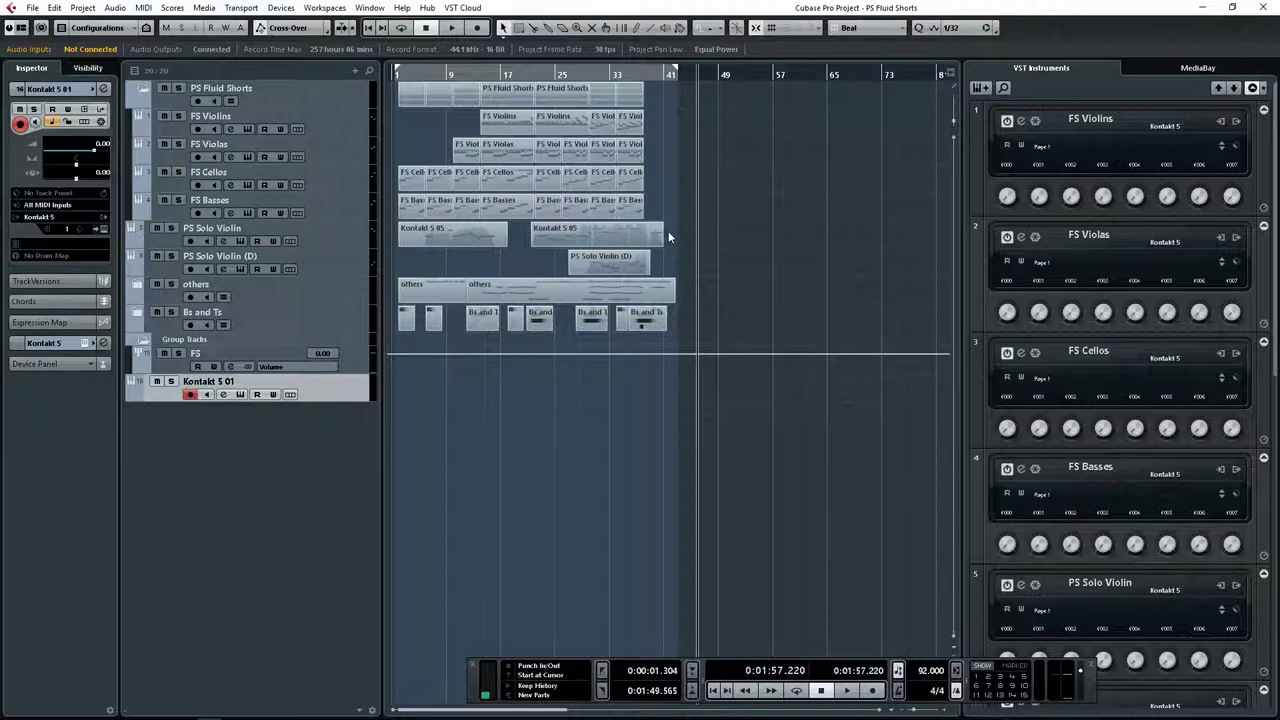
left_click_drag(674, 232, 387, 241)
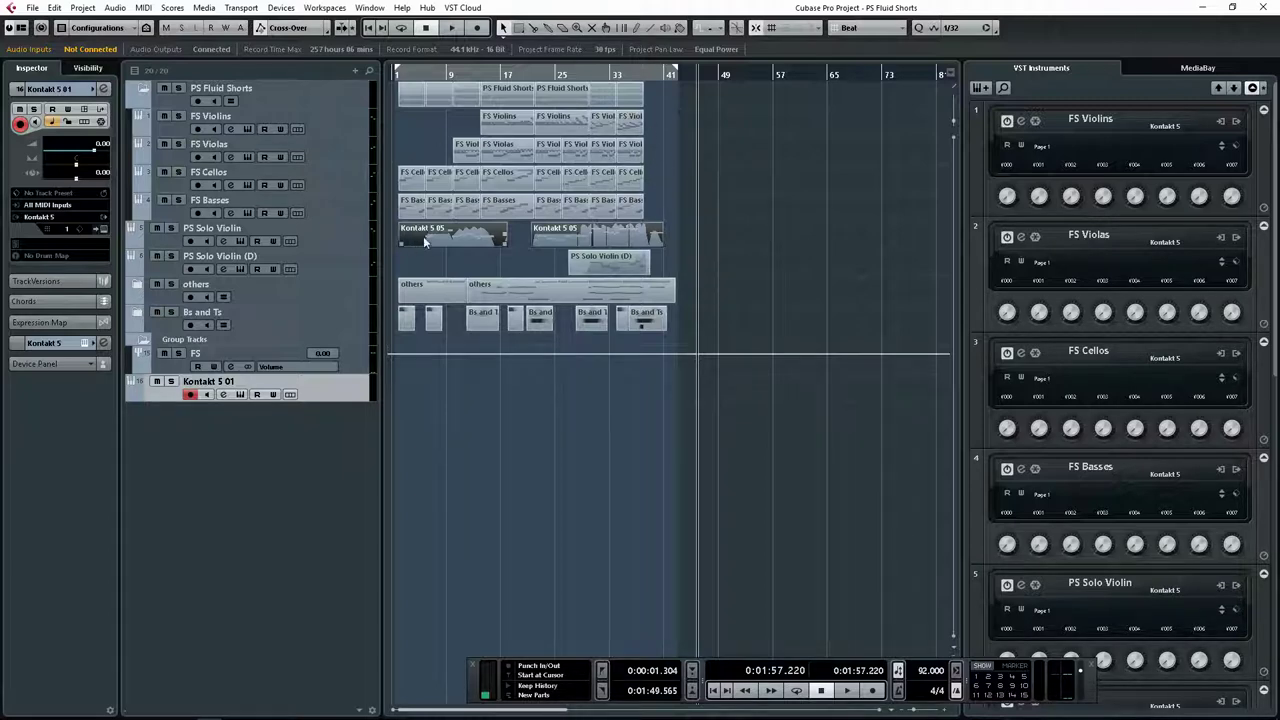
Step: Return to the project start, zoom out slightly, and view FS Basses' EQ (33.8 Hz low cut, +2.6 dB at 5295 Hz)
left_click(412, 74)
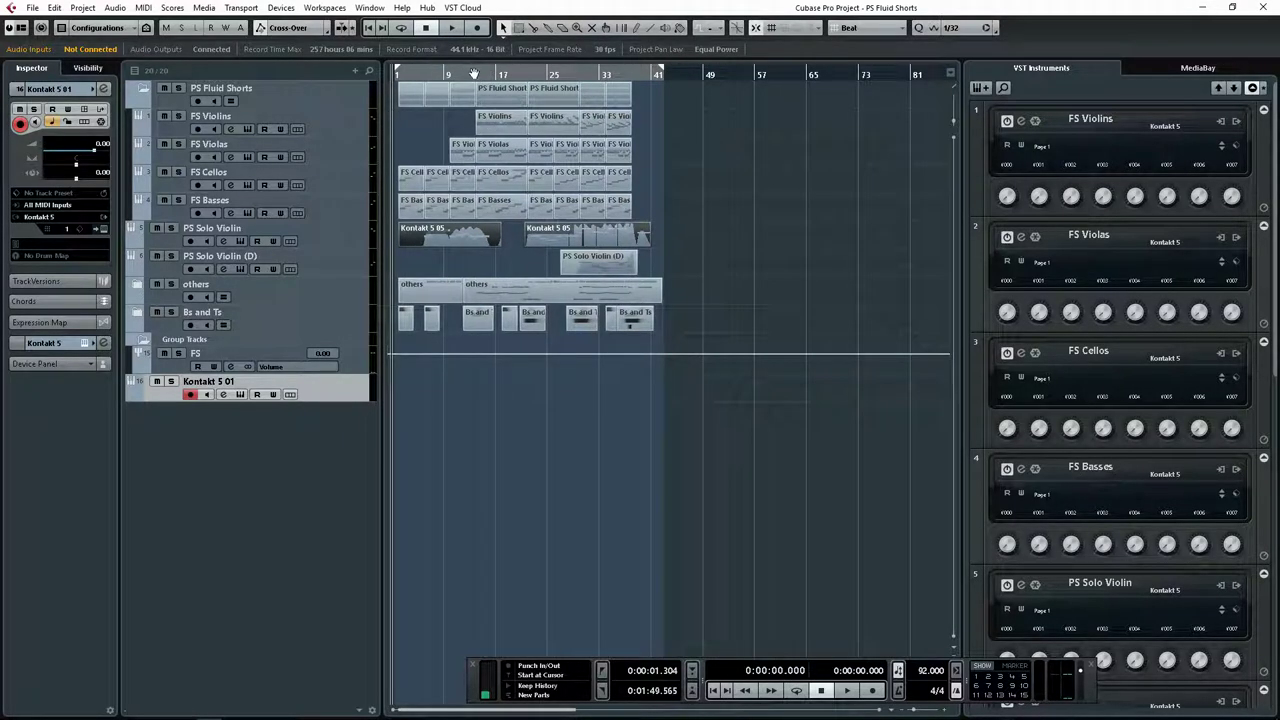
left_click_drag(476, 78, 479, 74)
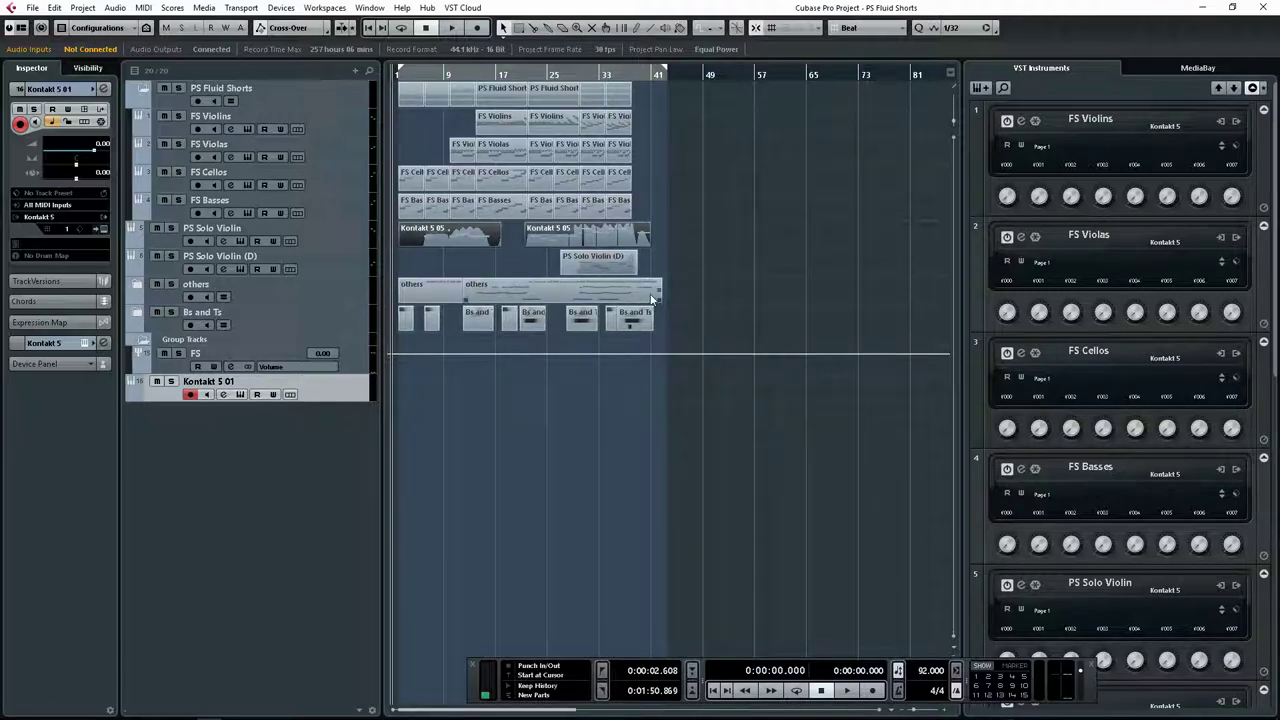
left_click(230, 213)
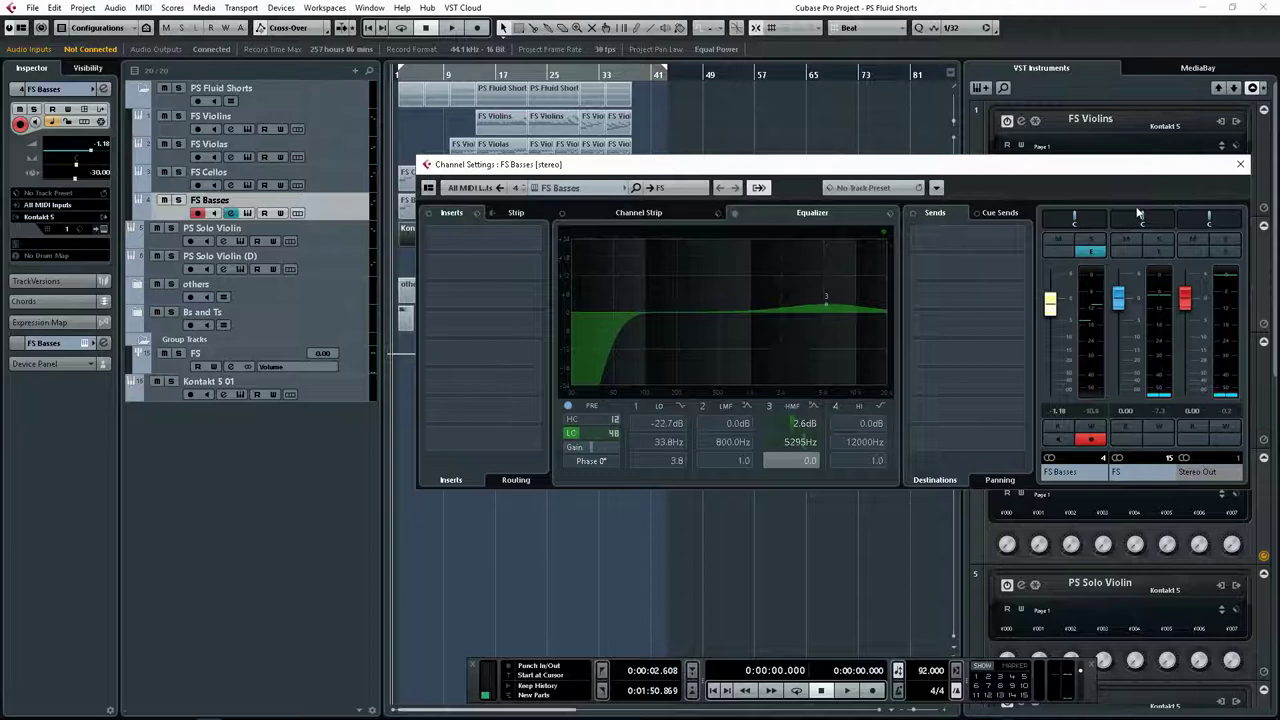
Step: Review the FS Cellos, Violas and Violins channel settings in turn, close them, and step through the tracks
left_click(1238, 165)
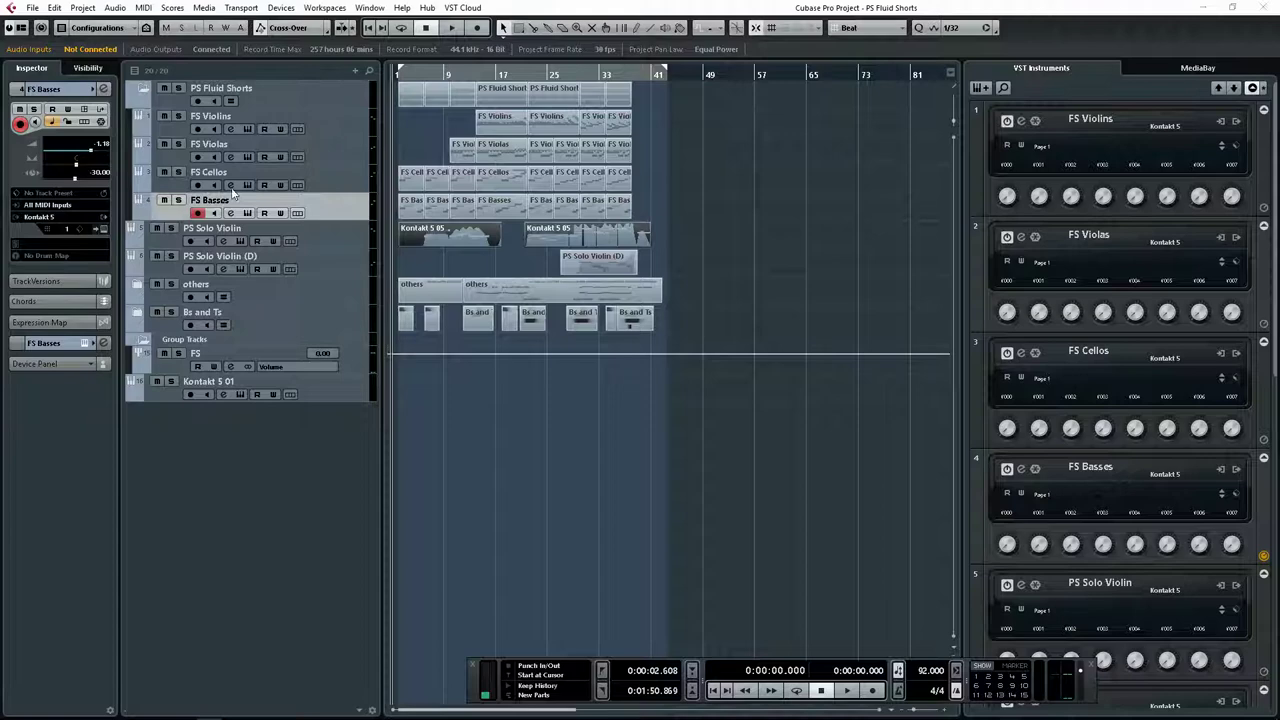
left_click(231, 185)
left_click(231, 157)
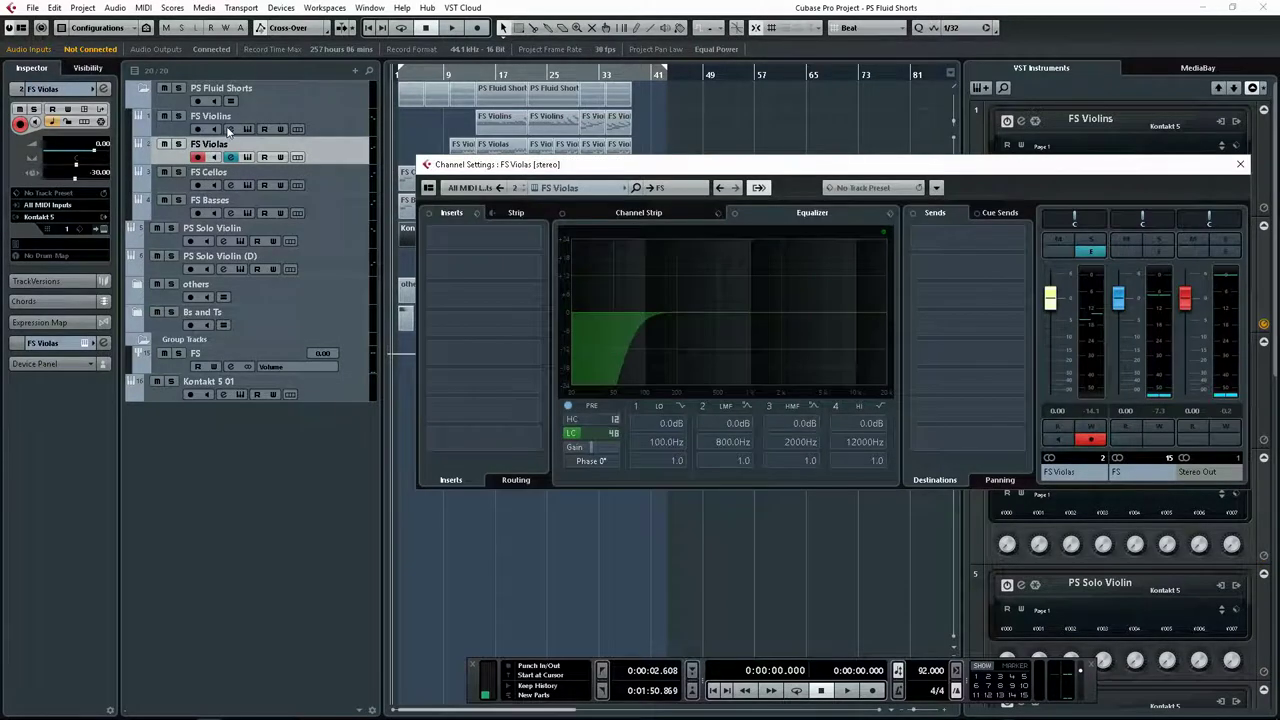
left_click(231, 129)
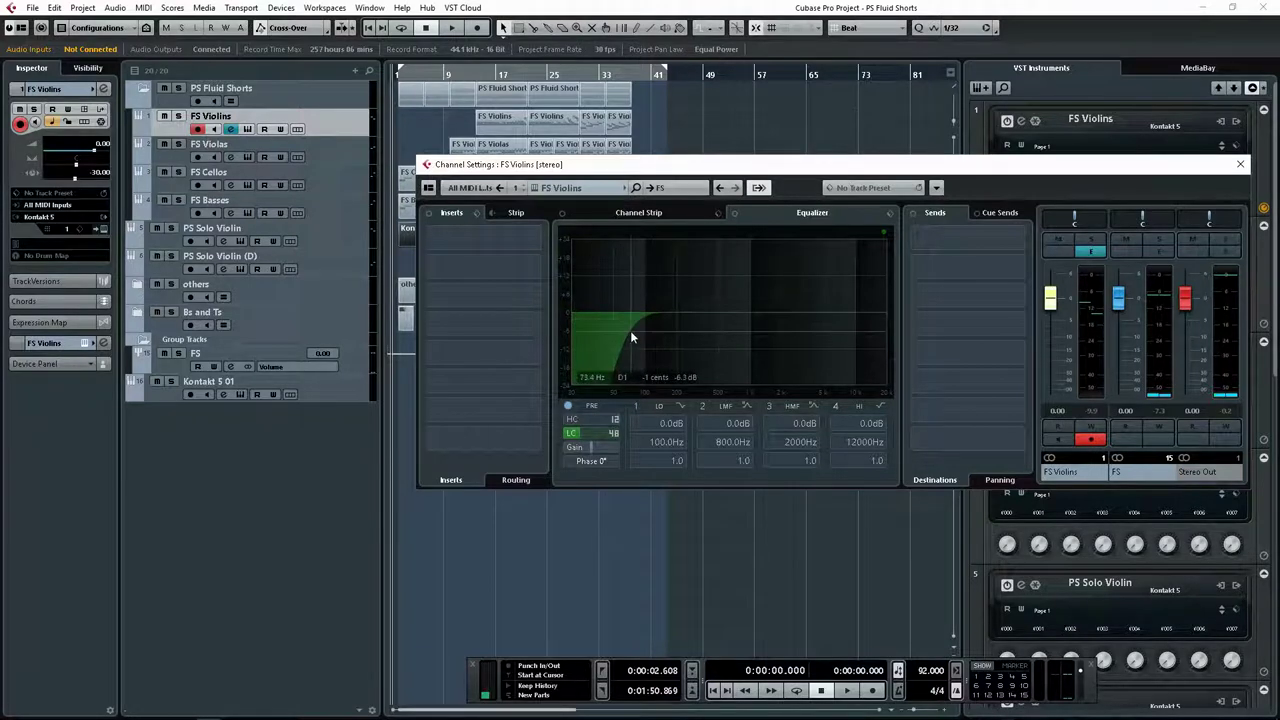
left_click(1240, 165)
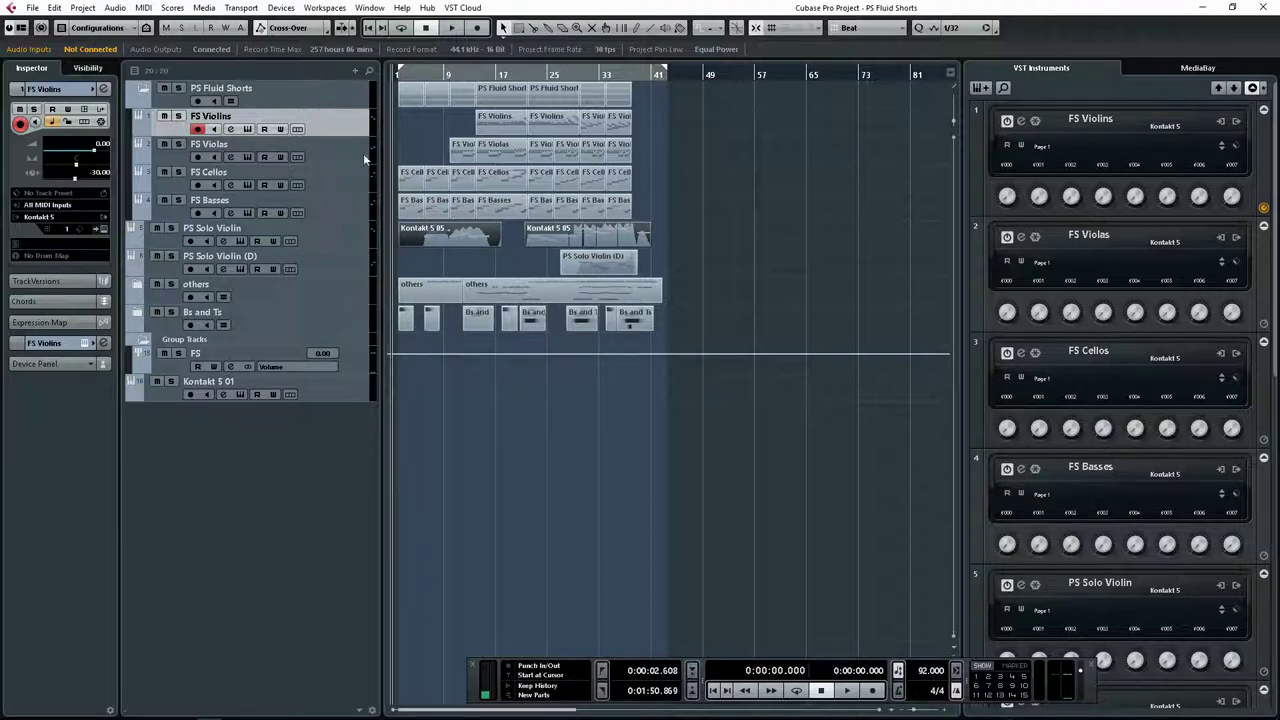
key("Down")
key("Down")
key("Down")
key("Up")
key("Up")
key("Up")
Step: Inspect the FS group's VintageCompressor, Scheps 73 Stereo and Kramer Tape Stereo inserts, then close its settings
key("Down")
key("Down")
key("Down")
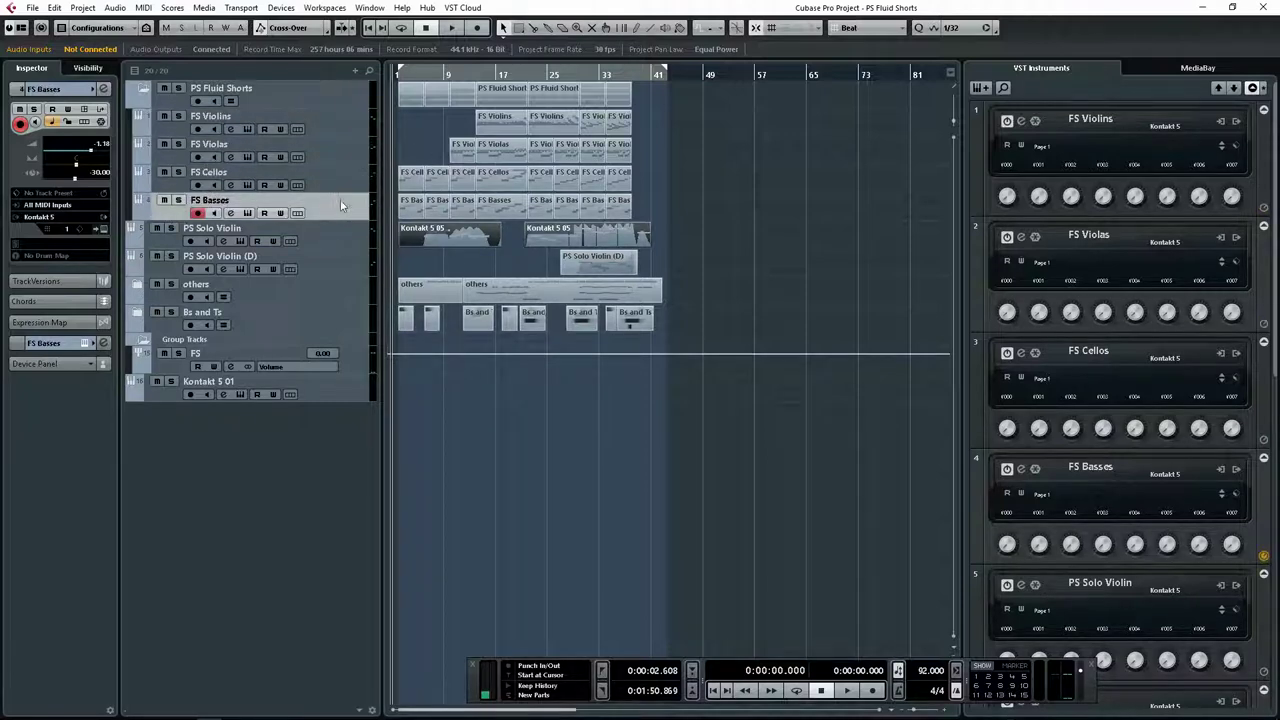
left_click(290, 364)
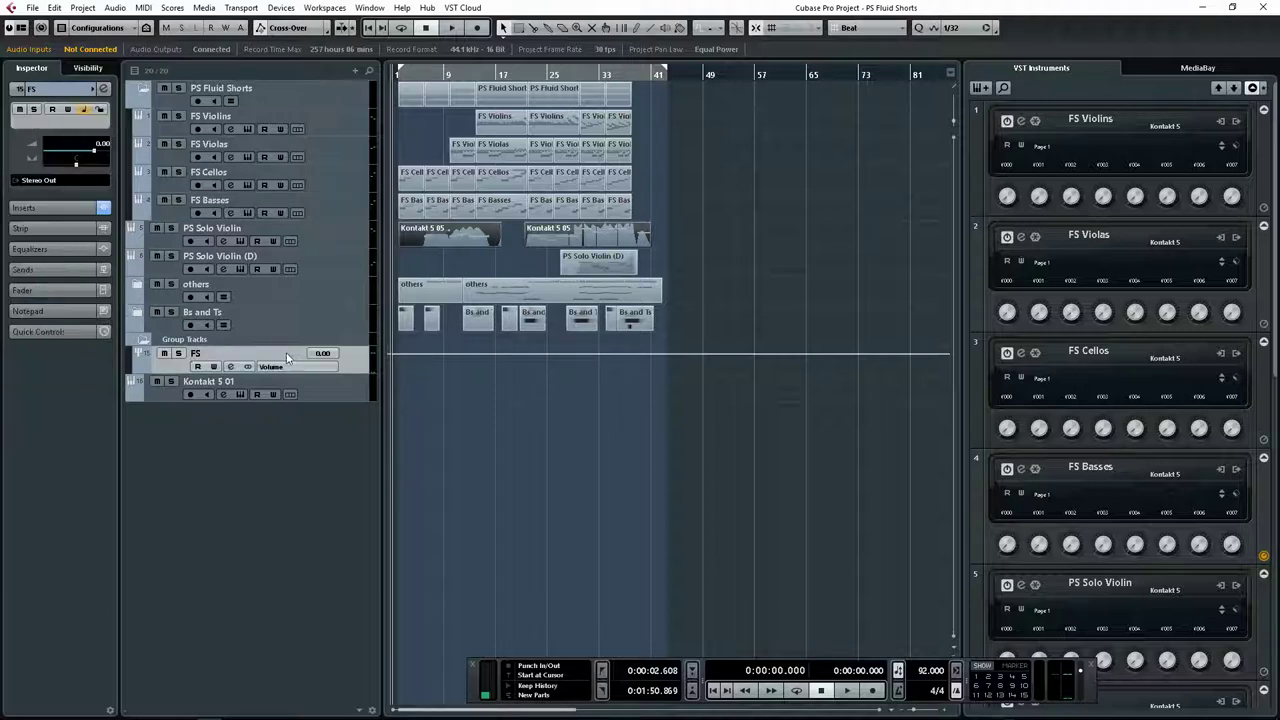
left_click(229, 366)
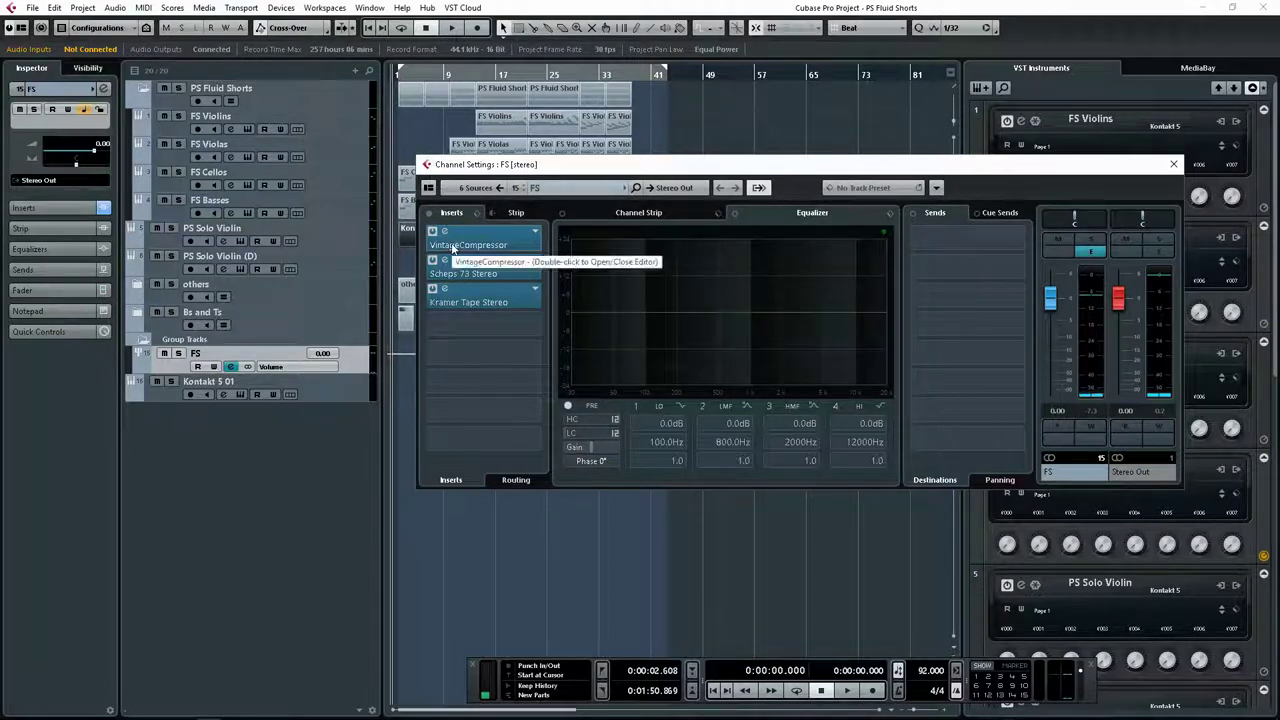
left_click_drag(783, 165, 693, 168)
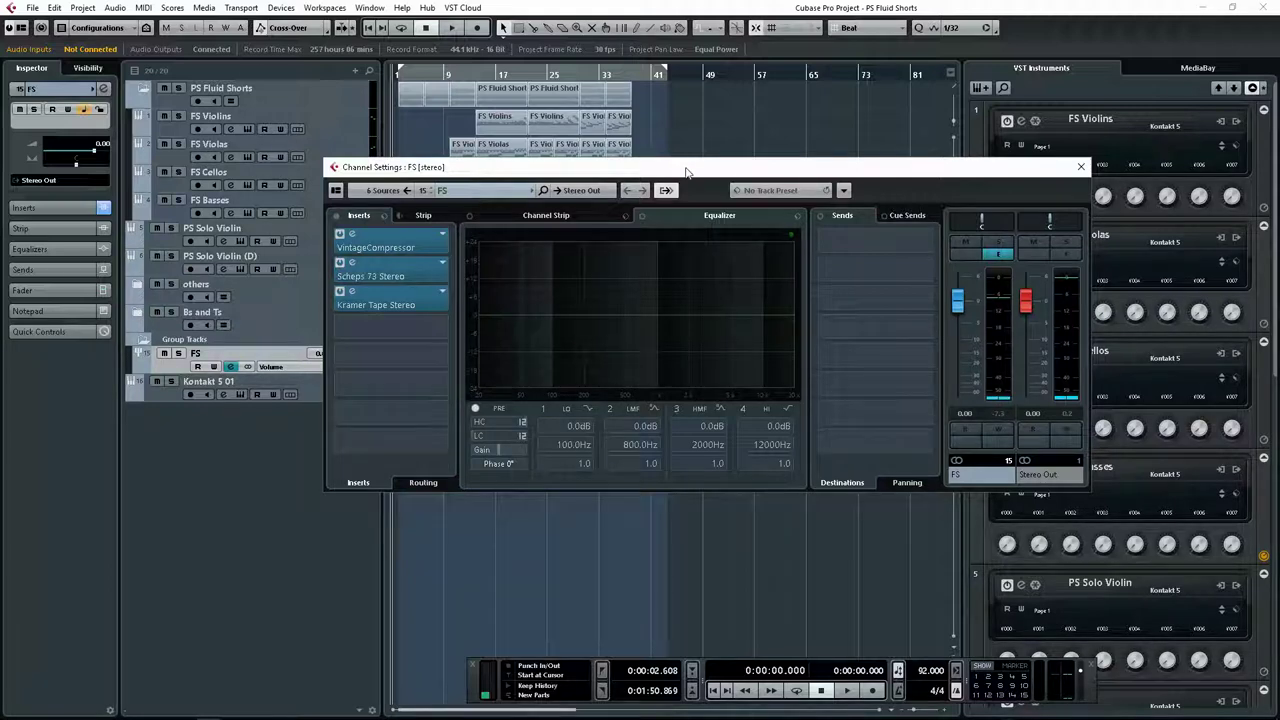
left_click_drag(660, 162, 652, 184)
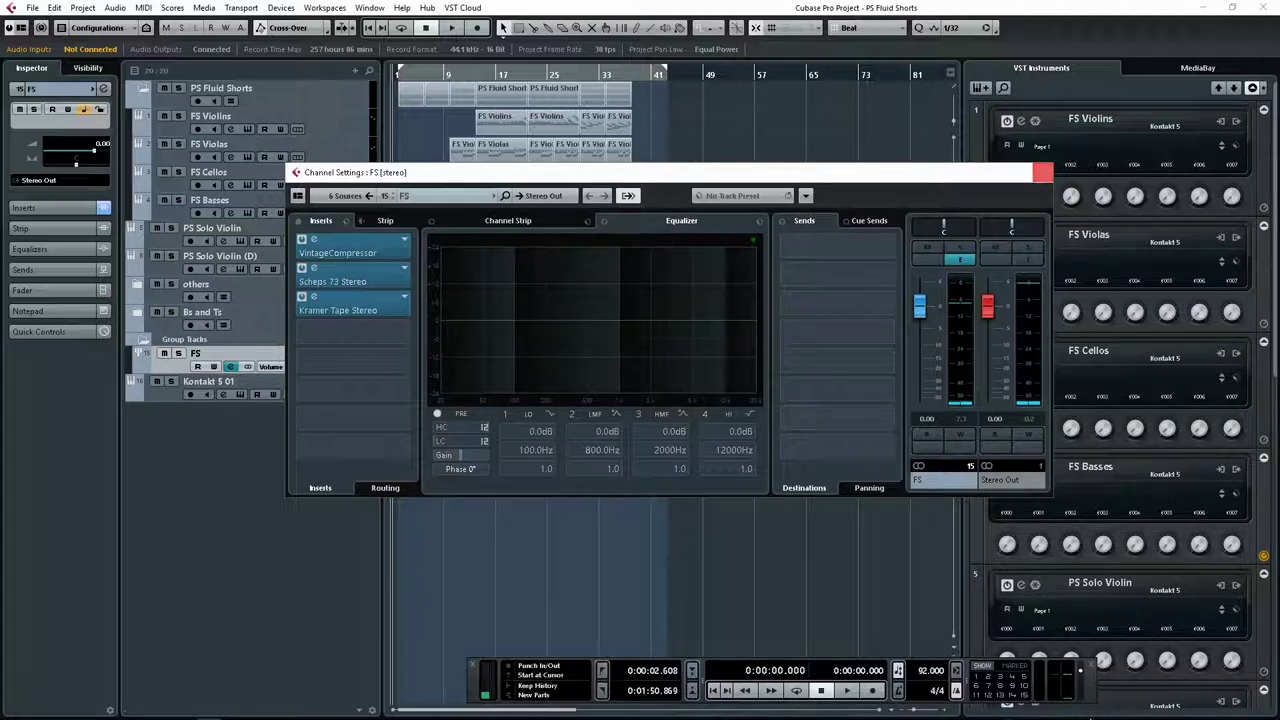
left_click(1043, 174)
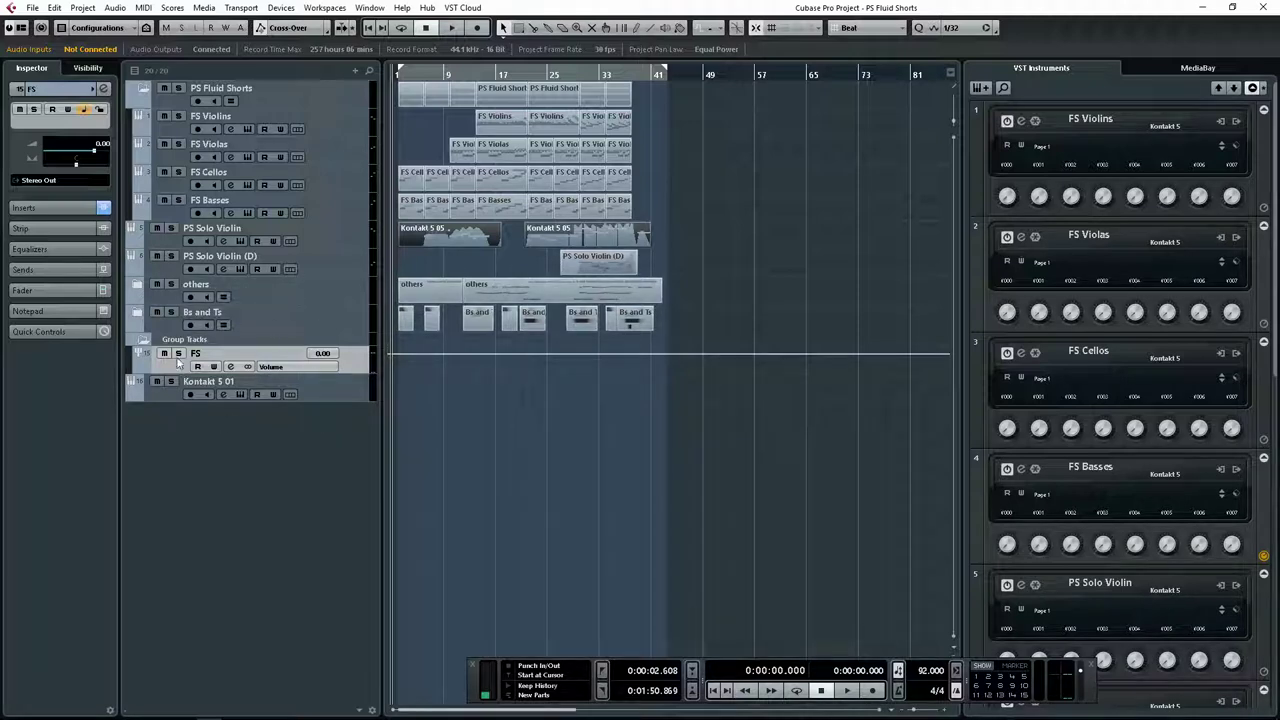
Step: Glance at the FS group and PS Solo Violin (D) channel settings
left_click(230, 367)
left_click(230, 367)
left_click(223, 269)
left_click(223, 269)
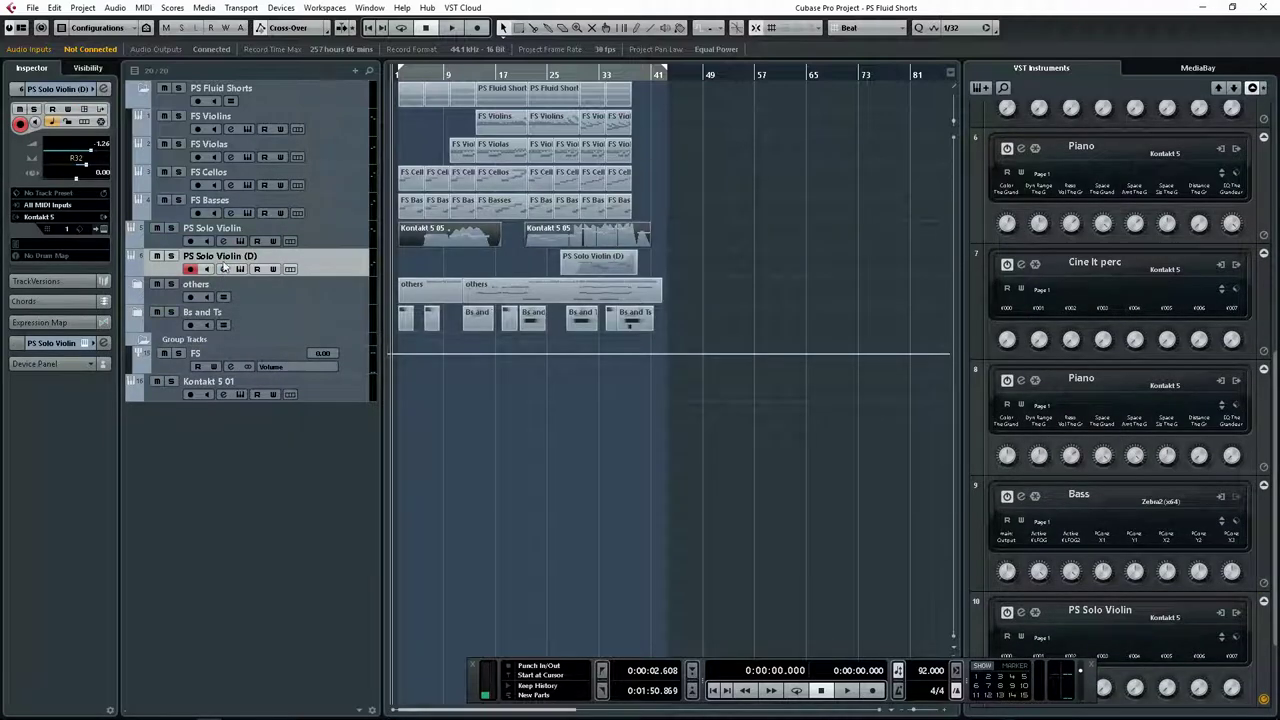
Step: Review the EQ on FS Basses, FS Violas and FS Violins, close it, and select Kontakt 5 01
left_click(230, 185)
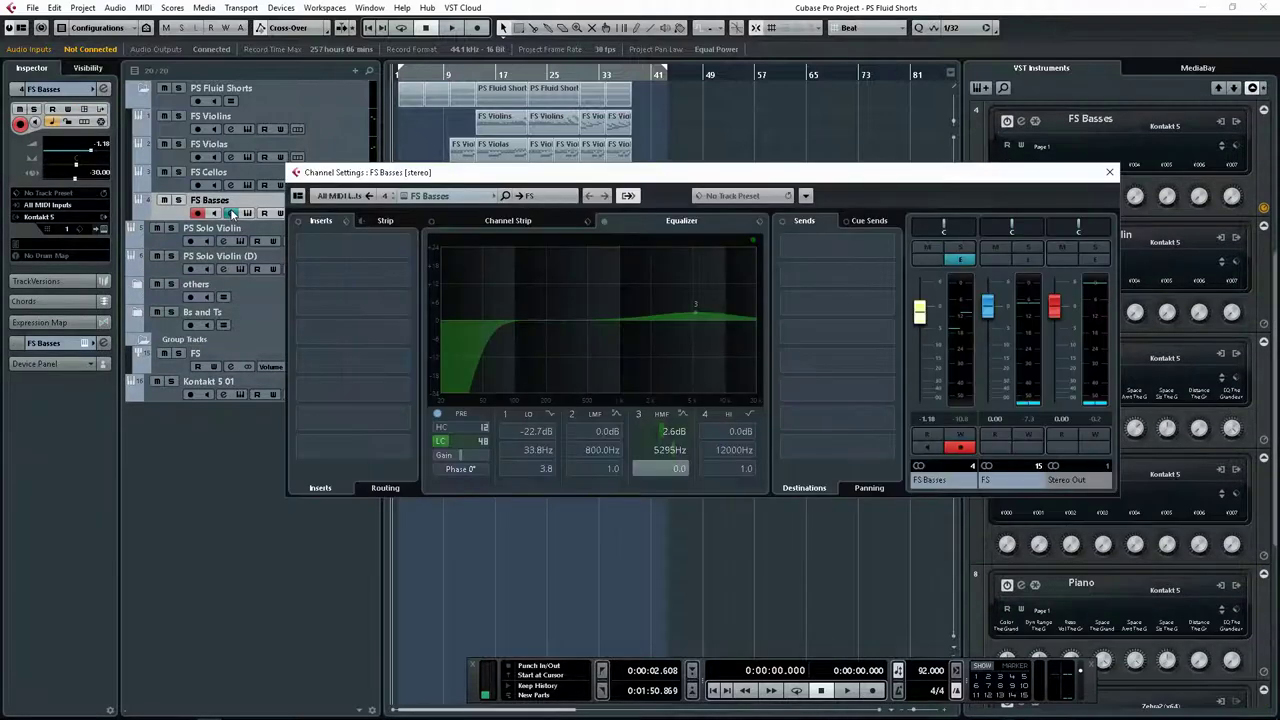
left_click(230, 157)
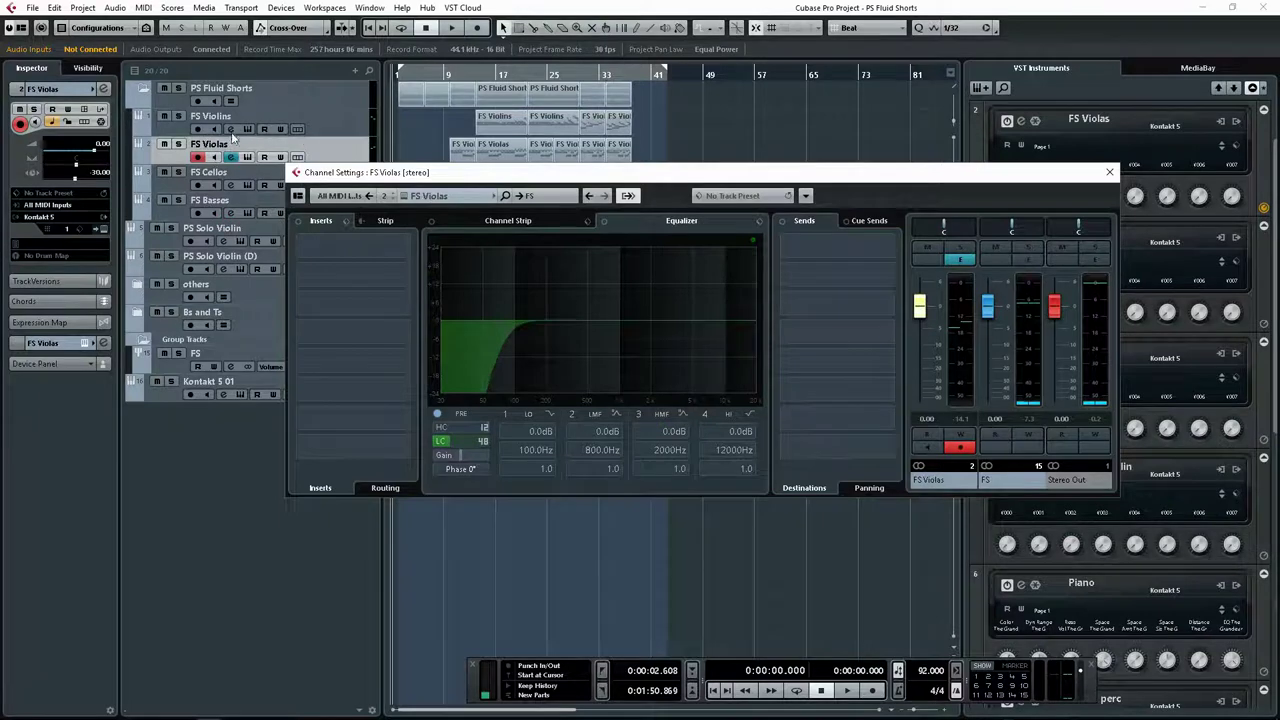
left_click(230, 129)
left_click(1109, 172)
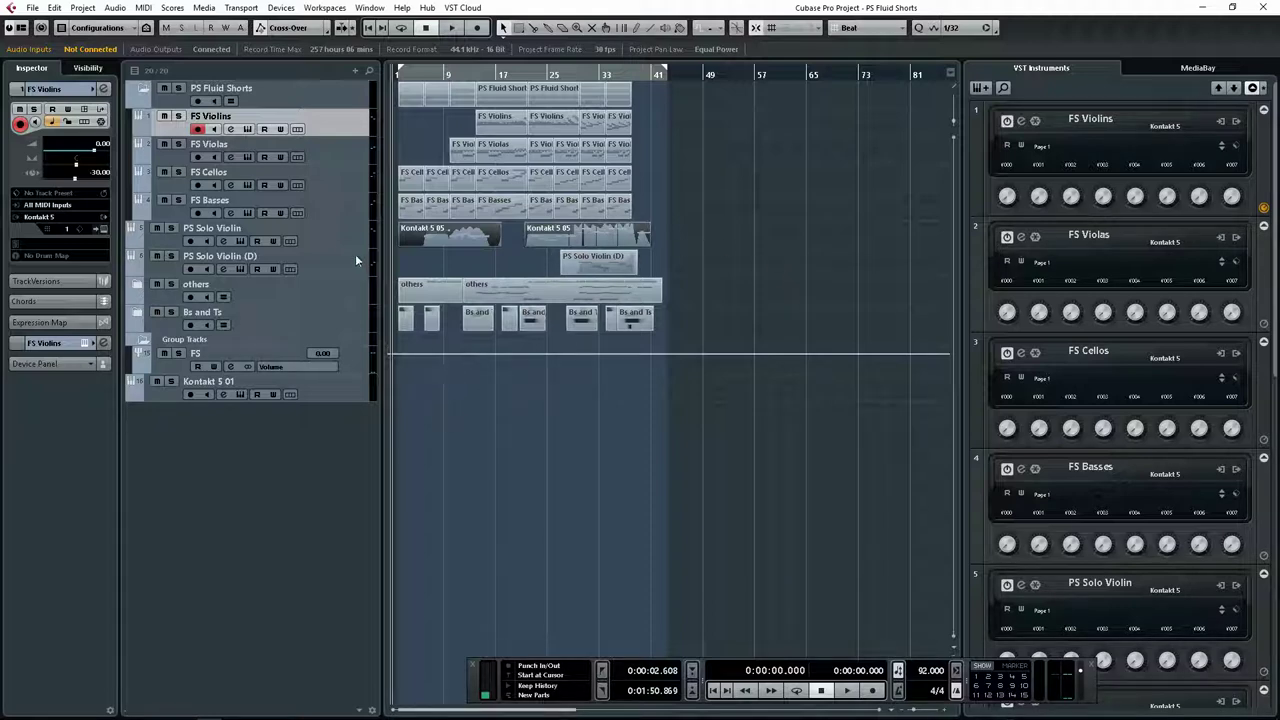
left_click(241, 396)
Step: Open the Kontakt 5 01 instrument showing Fluid Shorts Violins (ultra-tight) and its mic mixer
left_click(242, 395)
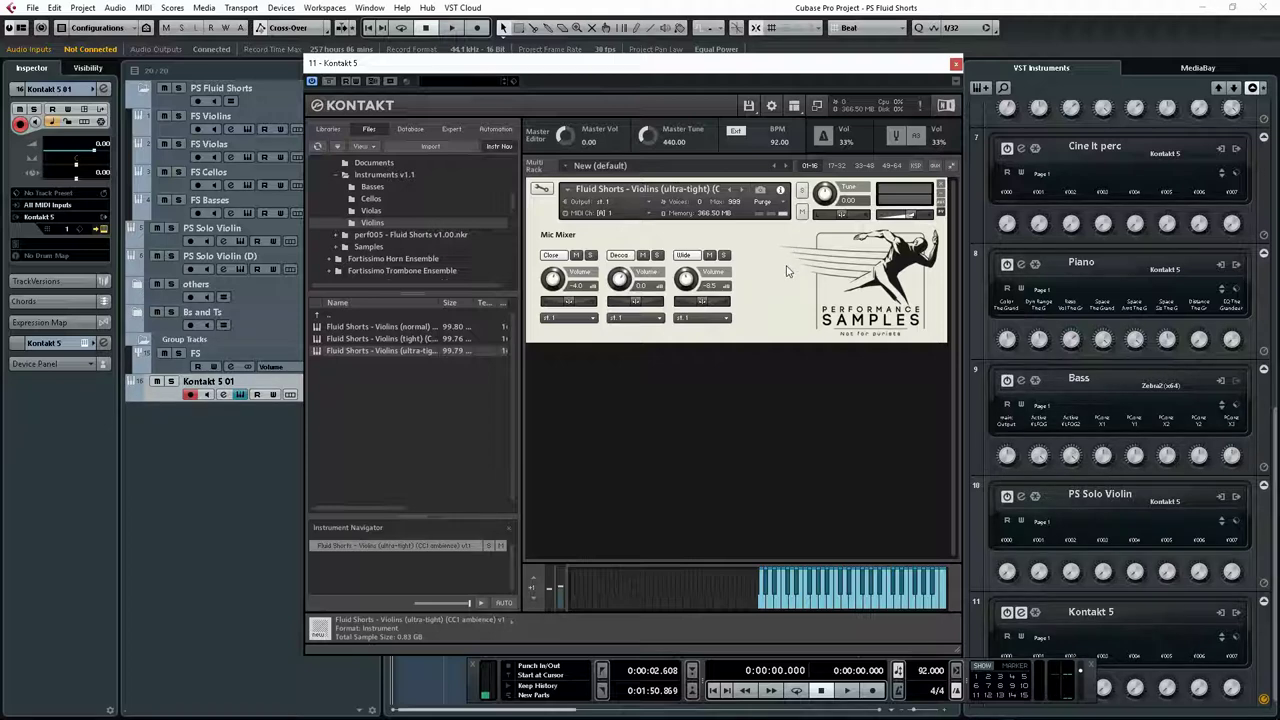
Step: Browse from Instruments v1.1 into Violins to list its normal, tight and ultra-tight patches; select FS Basses
left_click_drag(702, 70, 658, 80)
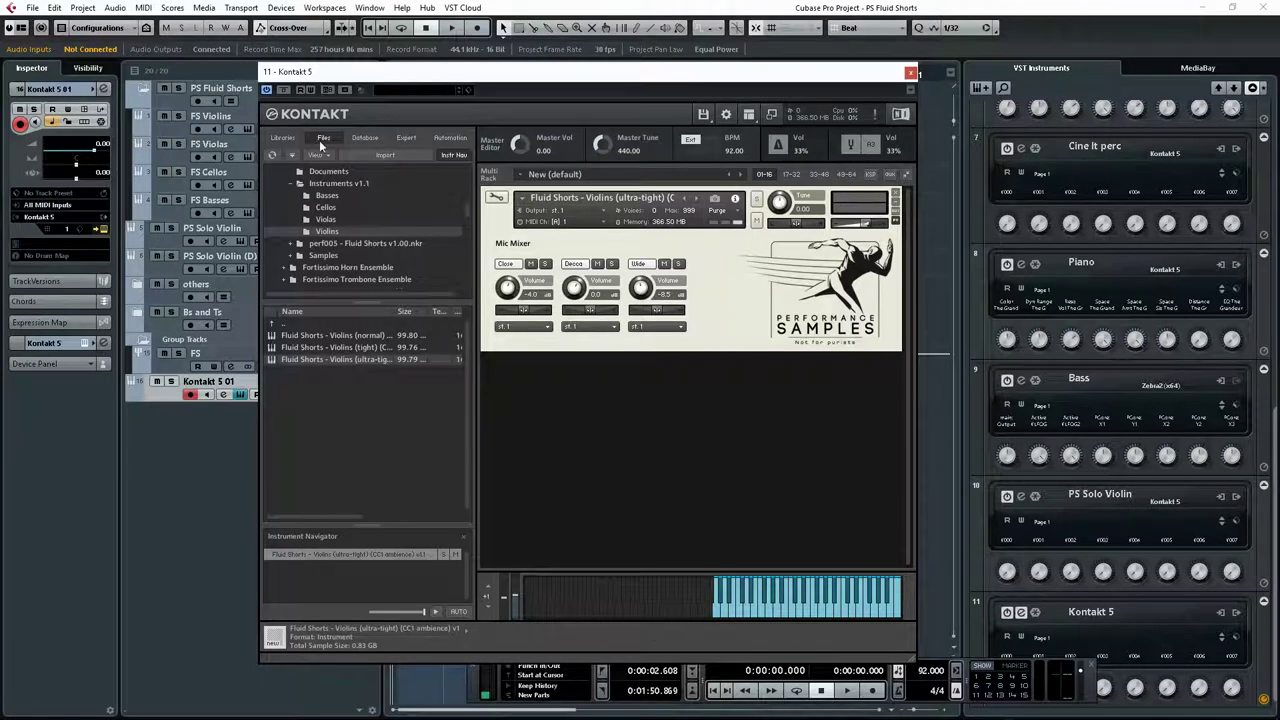
double_click(282, 323)
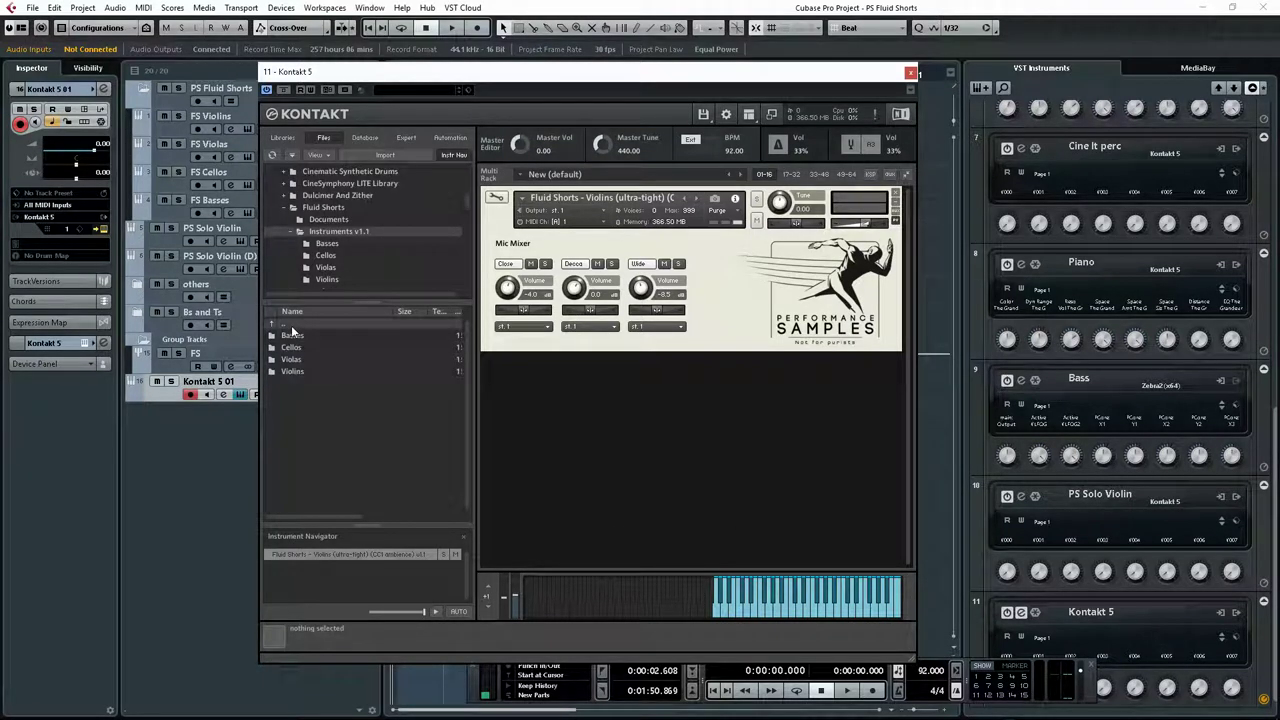
double_click(330, 370)
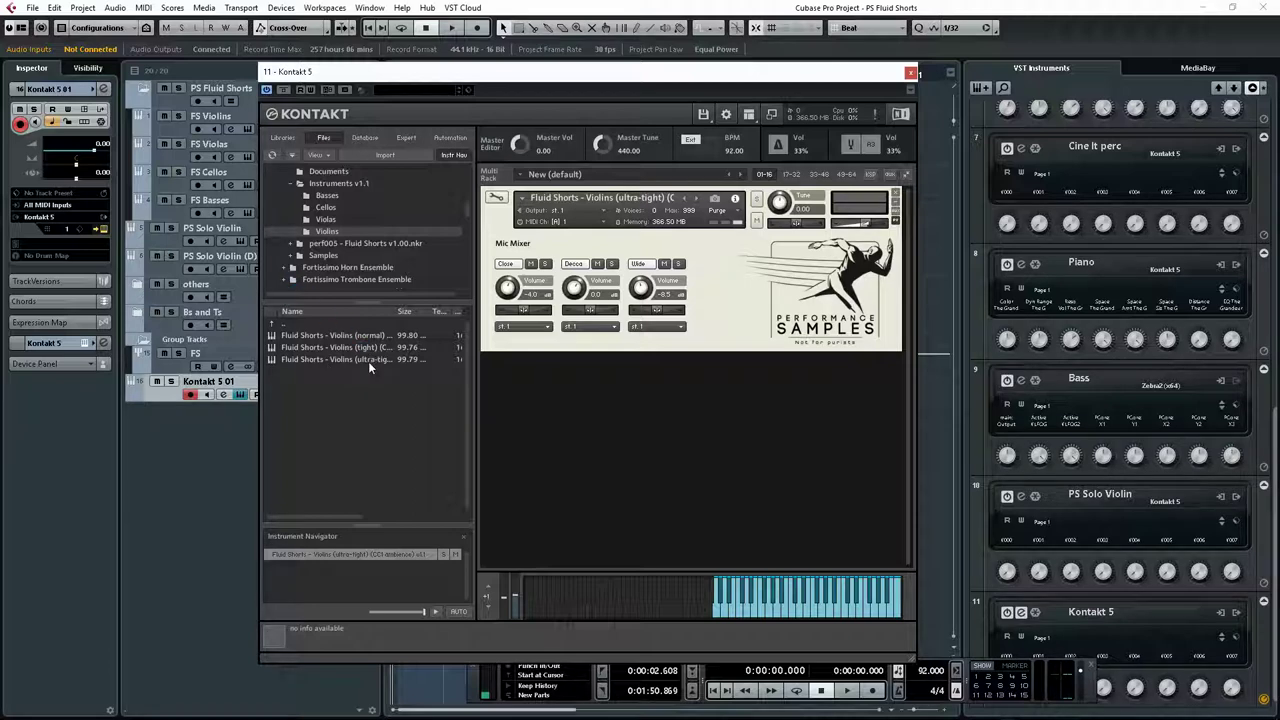
left_click(212, 210)
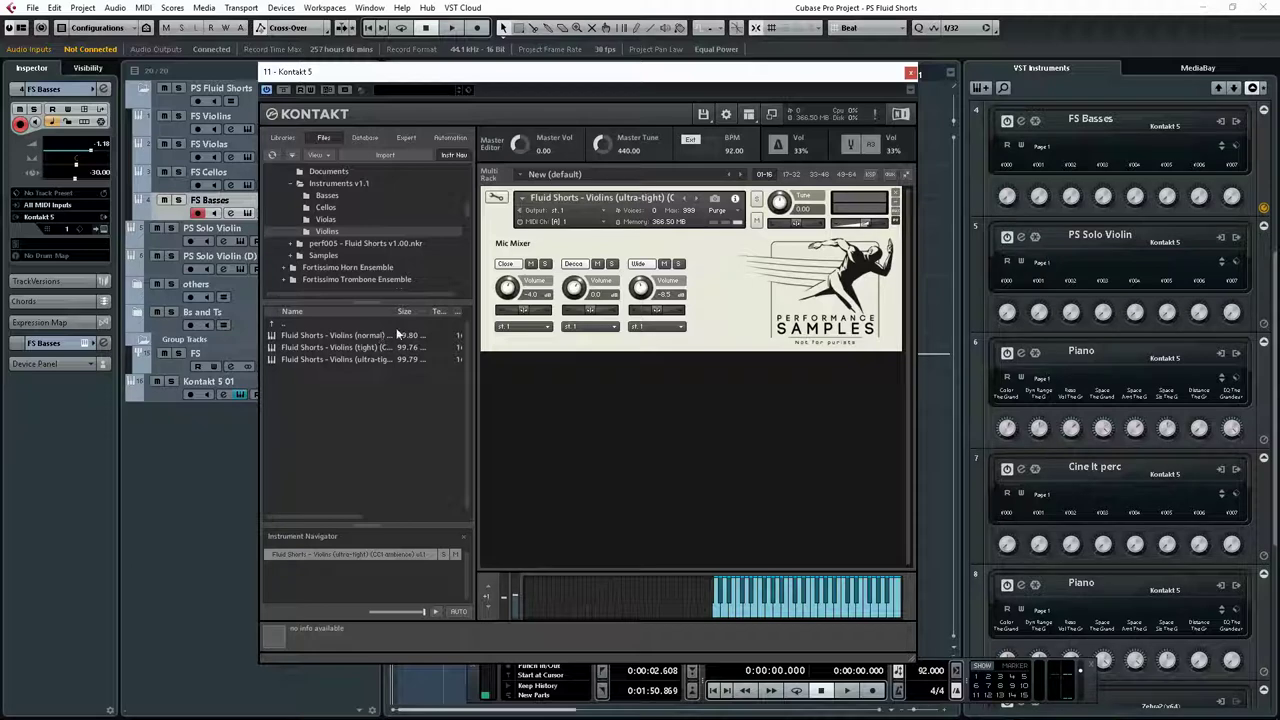
left_click_drag(391, 316, 453, 316)
left_click_drag(453, 314, 396, 314)
Step: Briefly solo the Kontakt 5 01 track, select it, then turn the solo back off
left_click(170, 382)
left_click(170, 395)
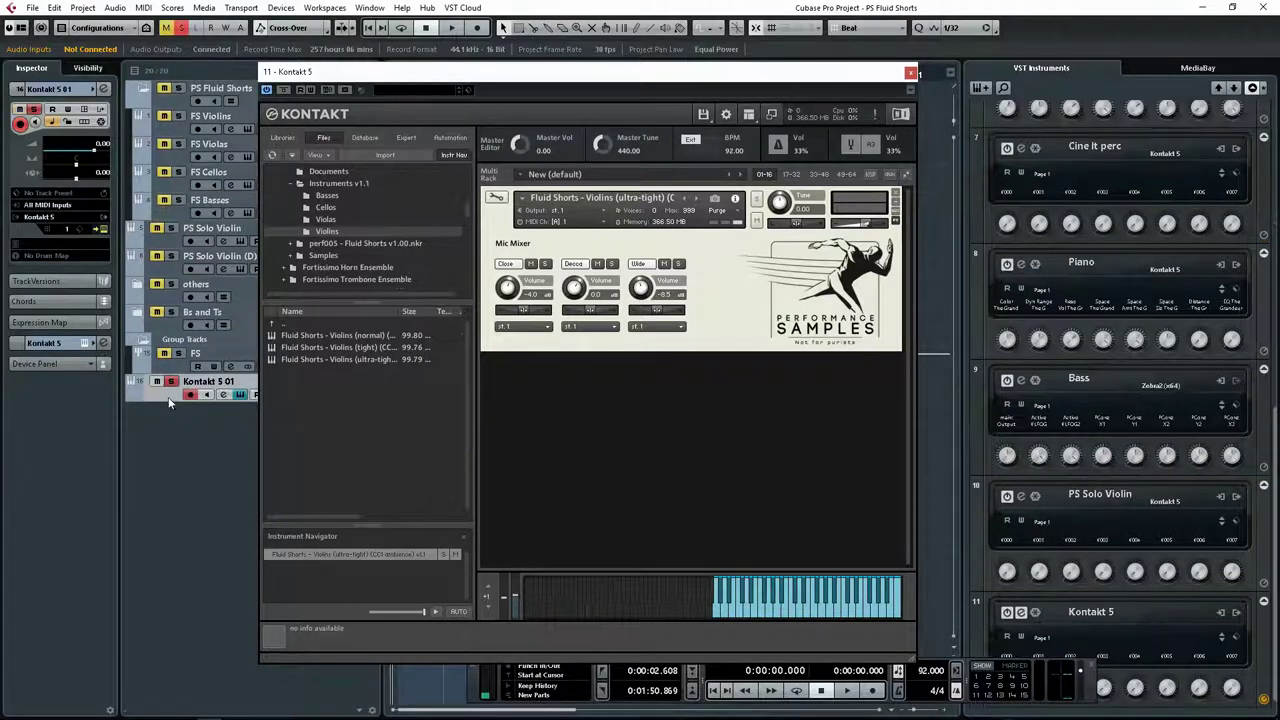
left_click(171, 382)
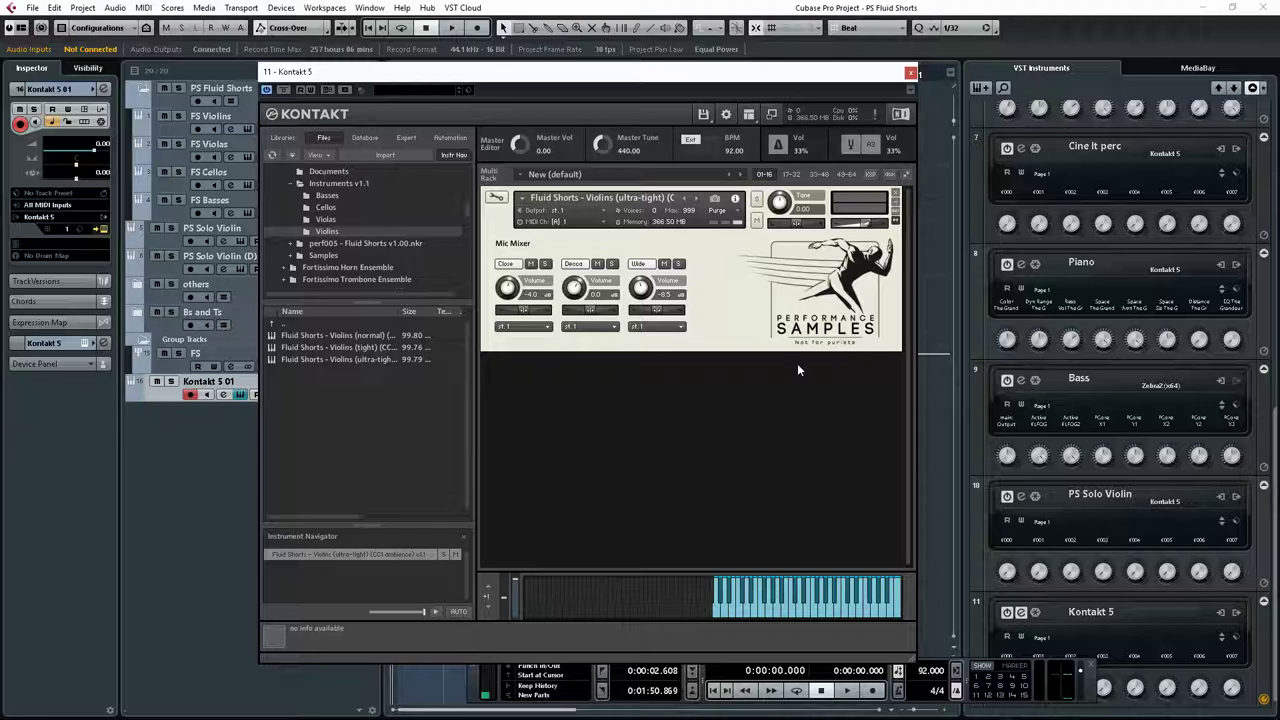
Step: Move the Kontakt window aside, then select the string and Kontakt 5 85 parts in the arrangement
left_click_drag(585, 73, 924, 105)
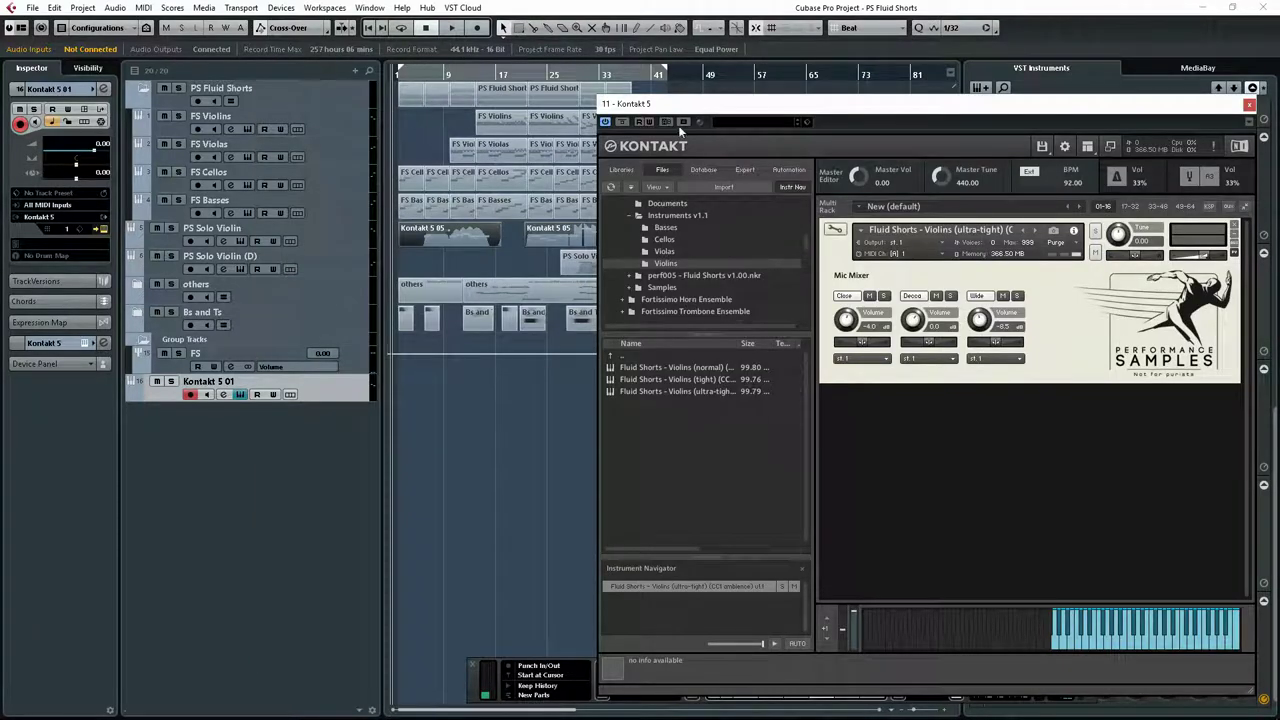
left_click_drag(757, 106, 837, 93)
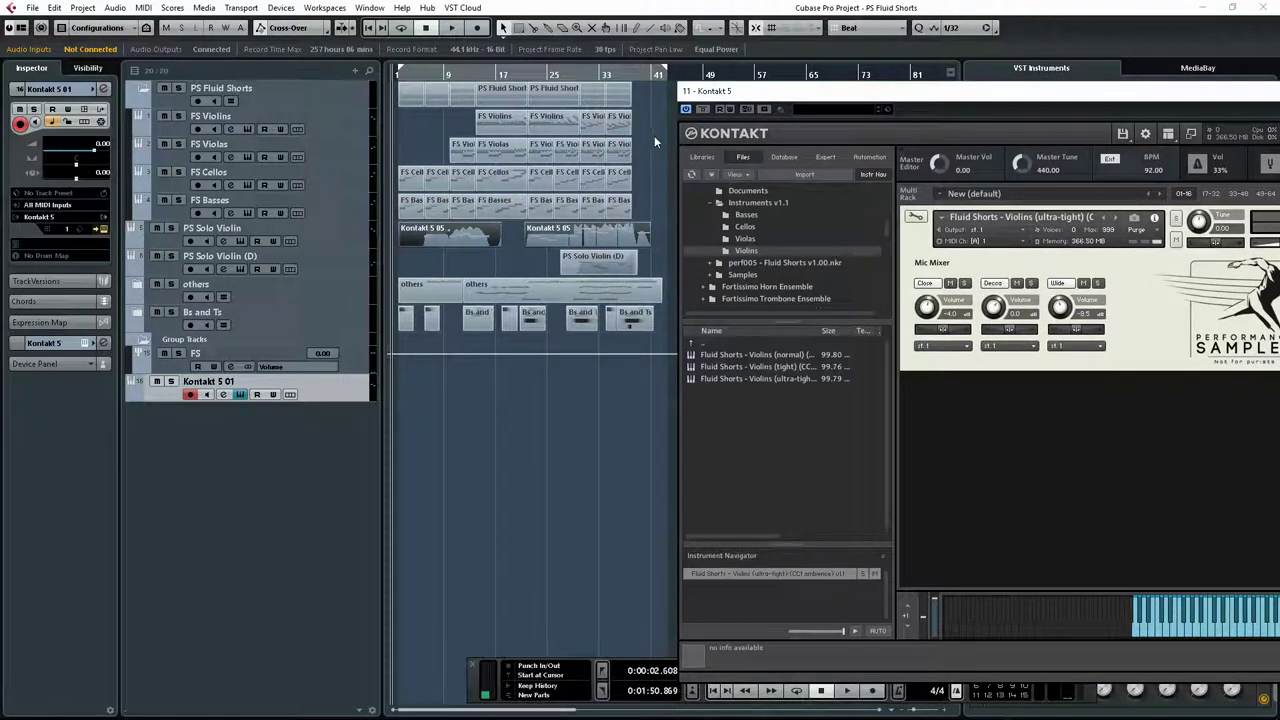
left_click_drag(646, 128, 410, 212)
left_click(494, 420)
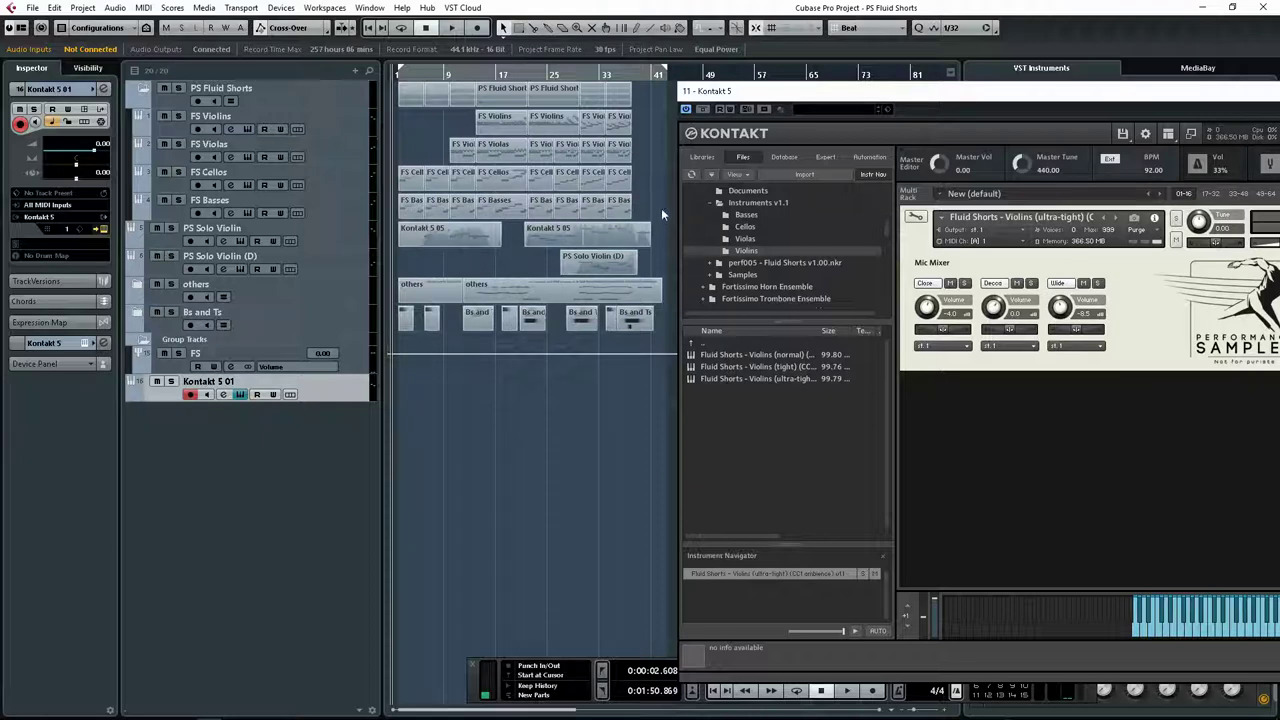
left_click_drag(663, 232, 413, 240)
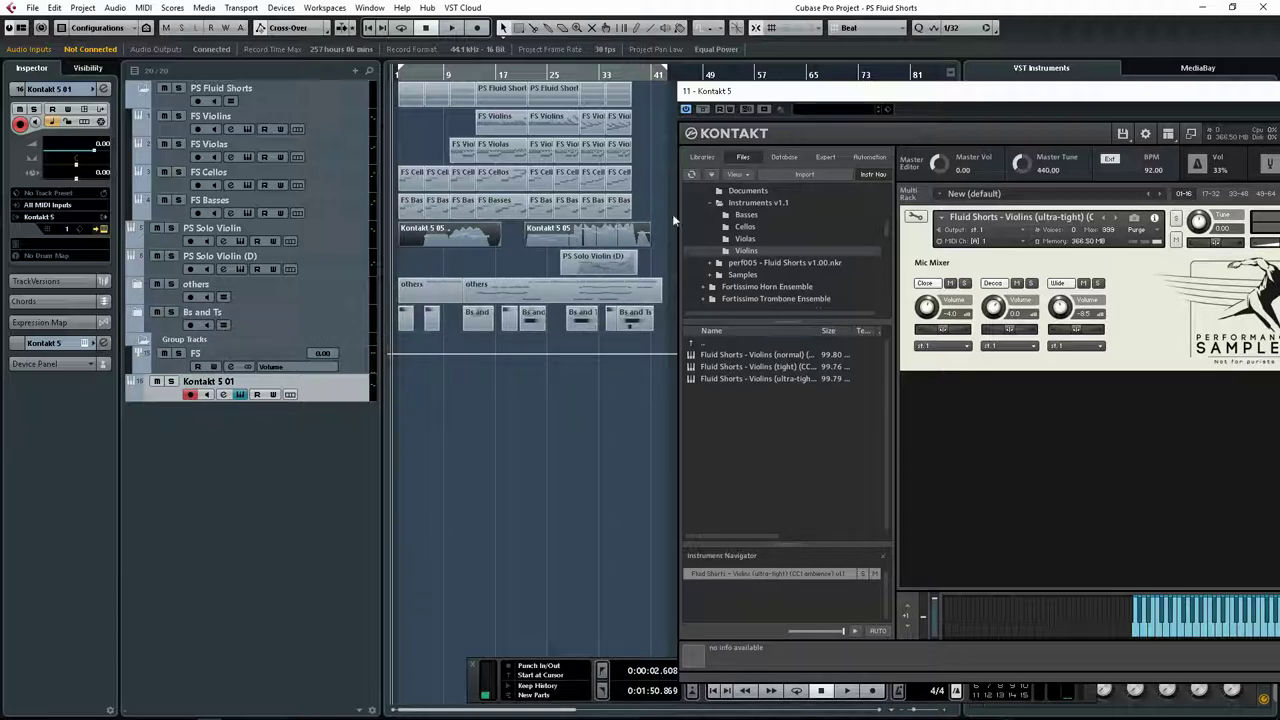
Step: Shift the Kontakt window left to reveal the VST Instruments rack and test the violin patch's pitch bend
left_click(887, 102)
left_click_drag(798, 107, 413, 78)
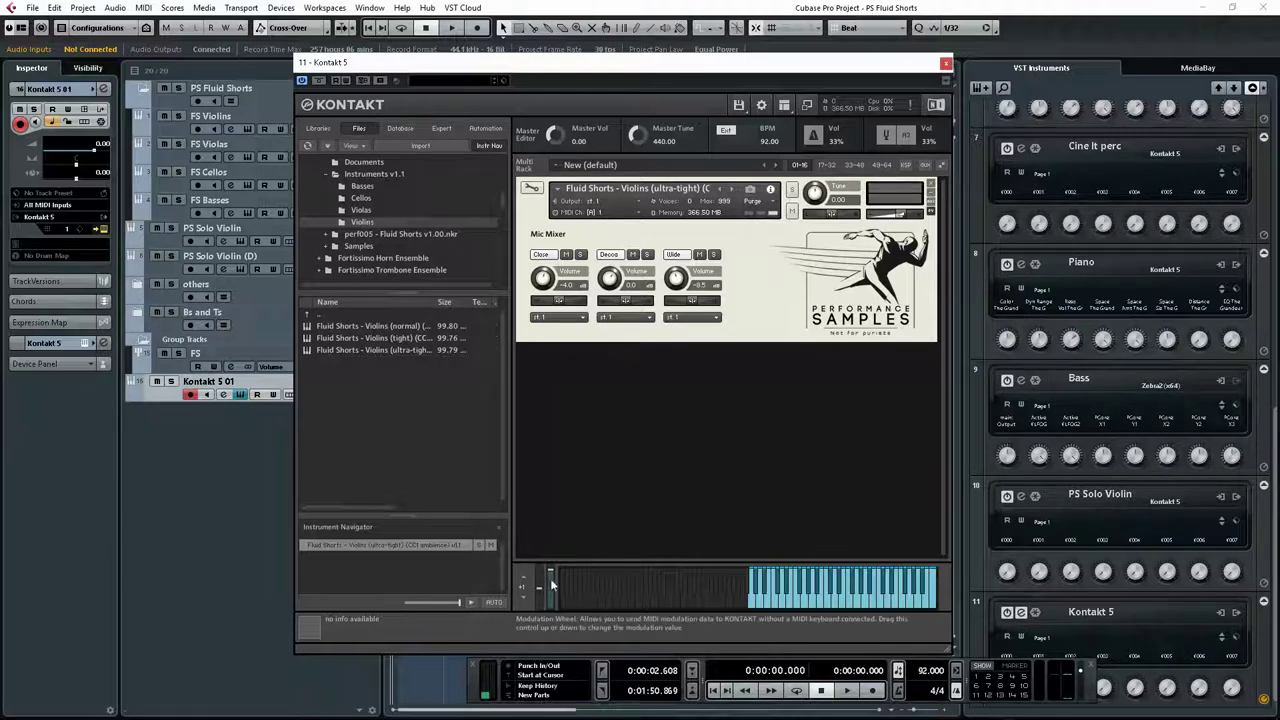
left_click_drag(551, 585, 553, 618)
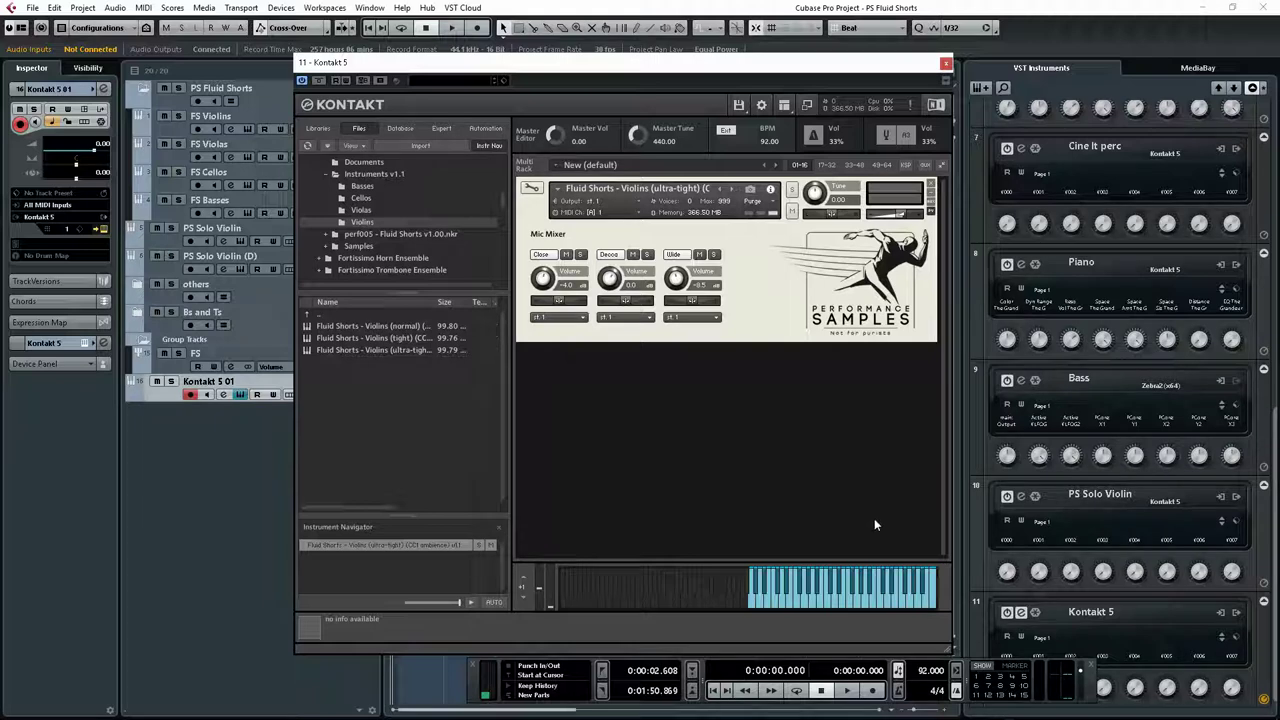
Step: Close the Kontakt 5 violin patch window
left_click(945, 63)
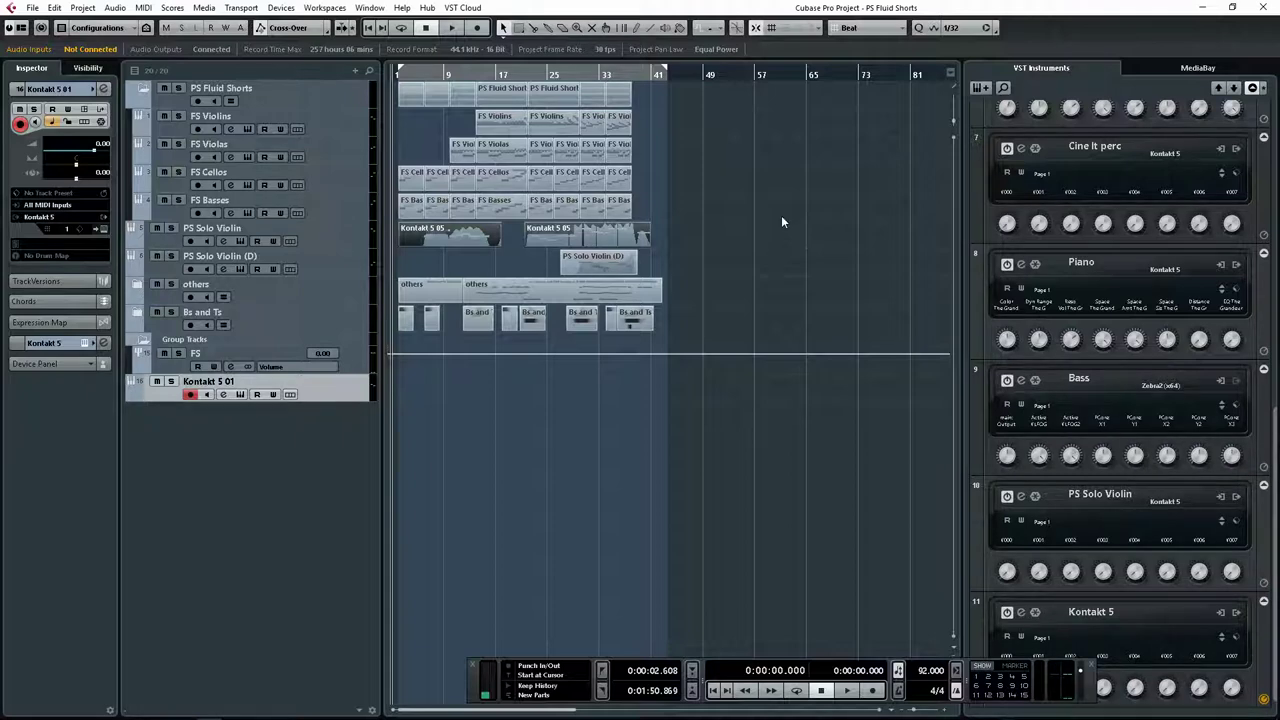
mouse_move(1145, 714)
left_click(1224, 710)
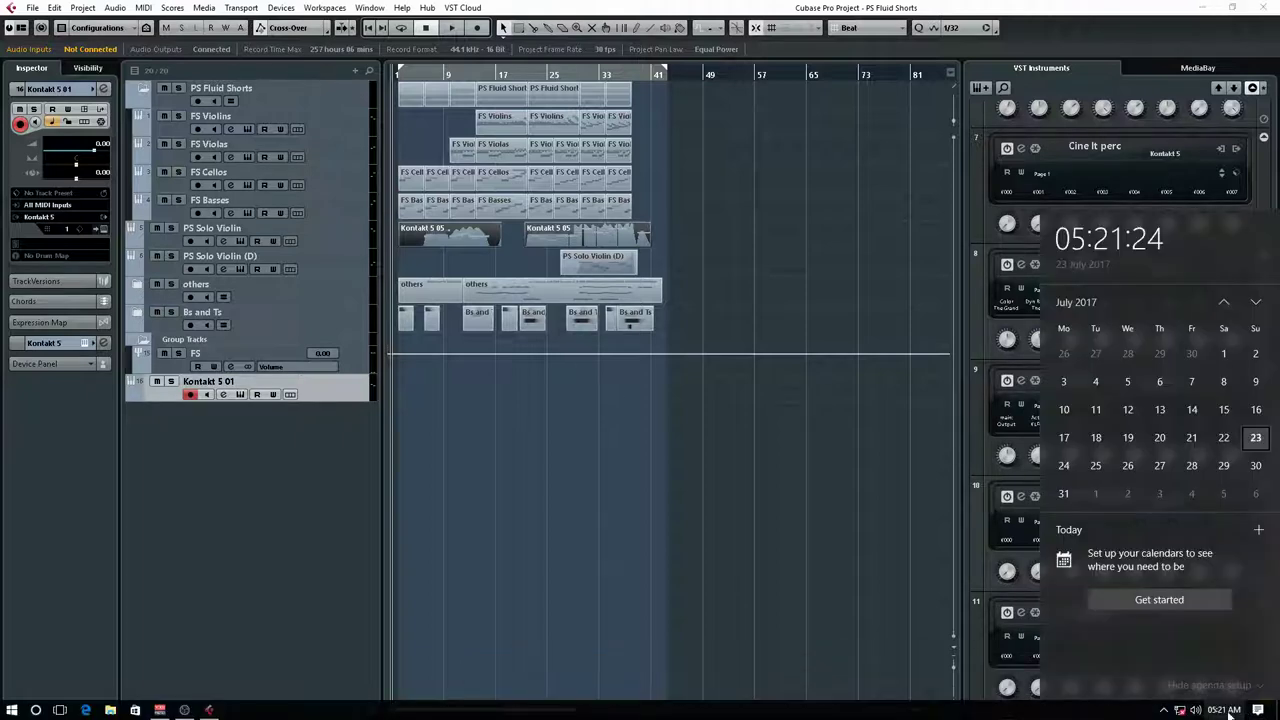
left_click(1224, 710)
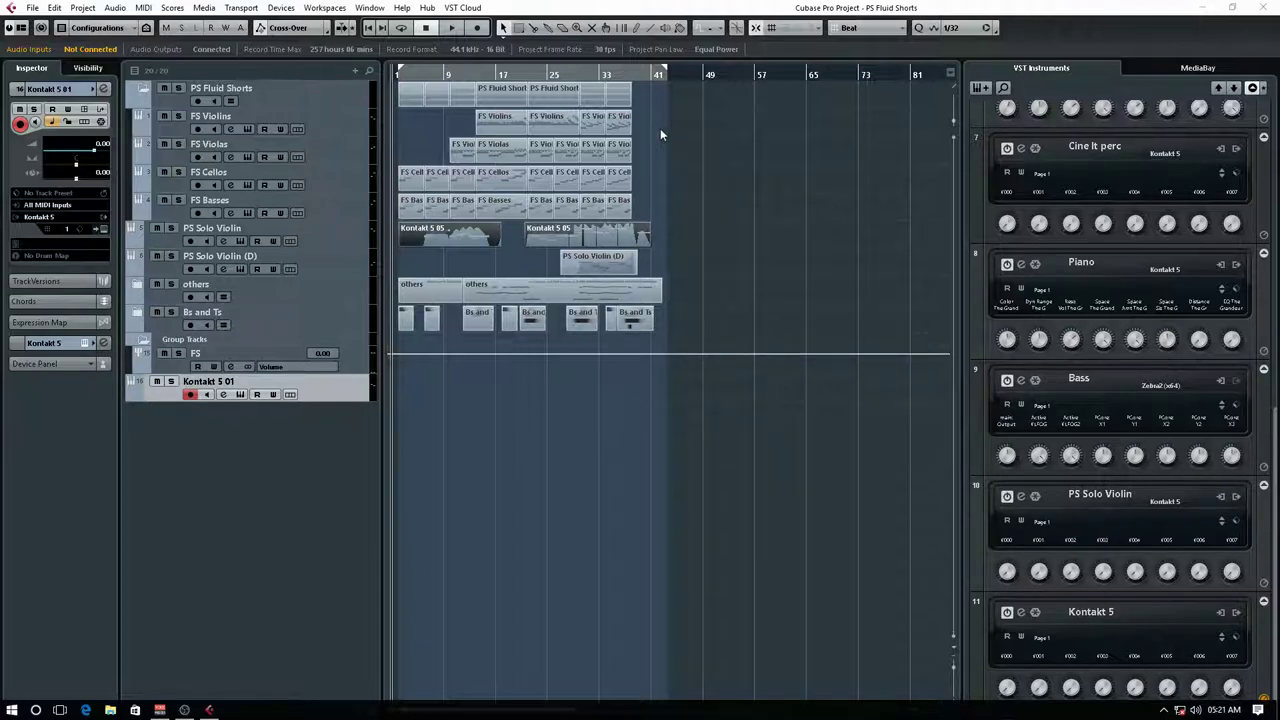
Step: Show the transport panel with F2, select the string section parts and test-drag them in time
key("F2")
left_click_drag(660, 121, 392, 210)
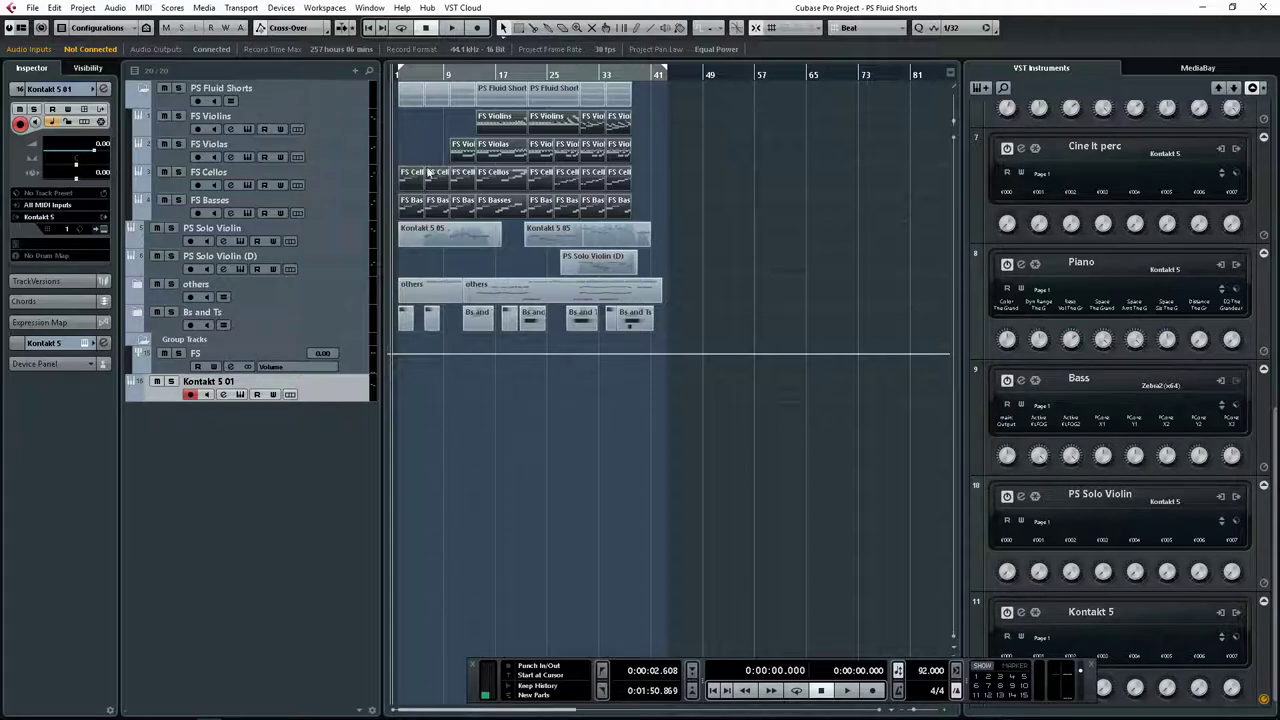
mouse_move(652, 130)
left_mouse_down()
mouse_move(408, 208)
mouse_move(450, 180)
mouse_move(406, 178)
mouse_move(640, 178)
mouse_move(651, 133)
mouse_move(500, 218)
mouse_move(410, 222)
mouse_move(408, 211)
mouse_move(570, 200)
mouse_move(633, 142)
left_mouse_up()
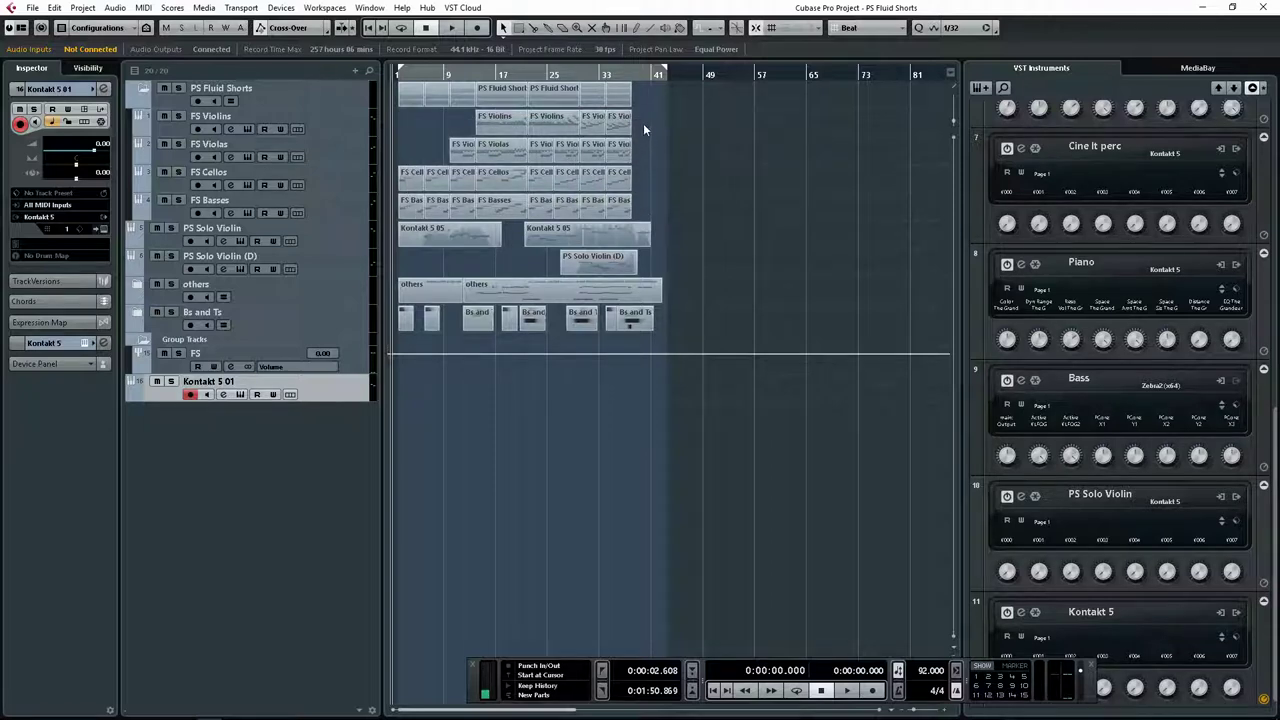
left_click_drag(644, 125, 412, 208)
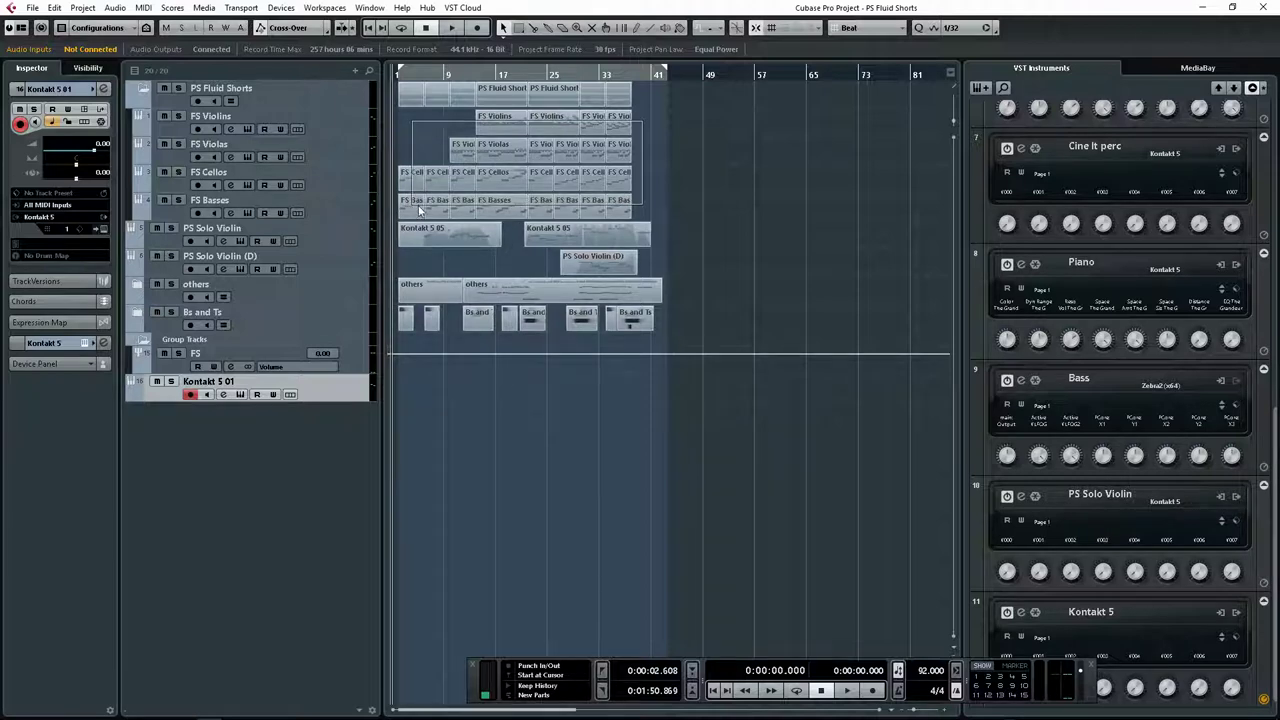
mouse_move(632, 130)
left_mouse_down()
mouse_move(490, 125)
mouse_move(634, 125)
left_mouse_up()
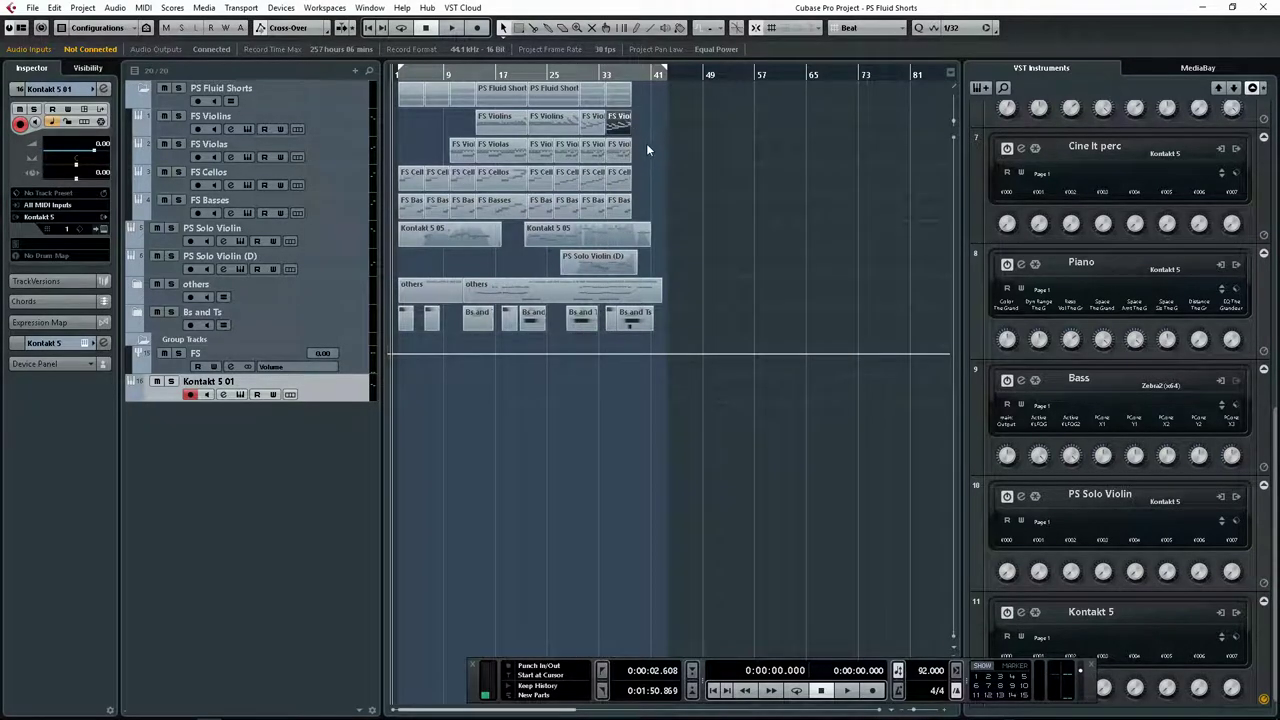
Step: Reselect the Violins through Basses parts, then clear the selection
left_click(650, 151)
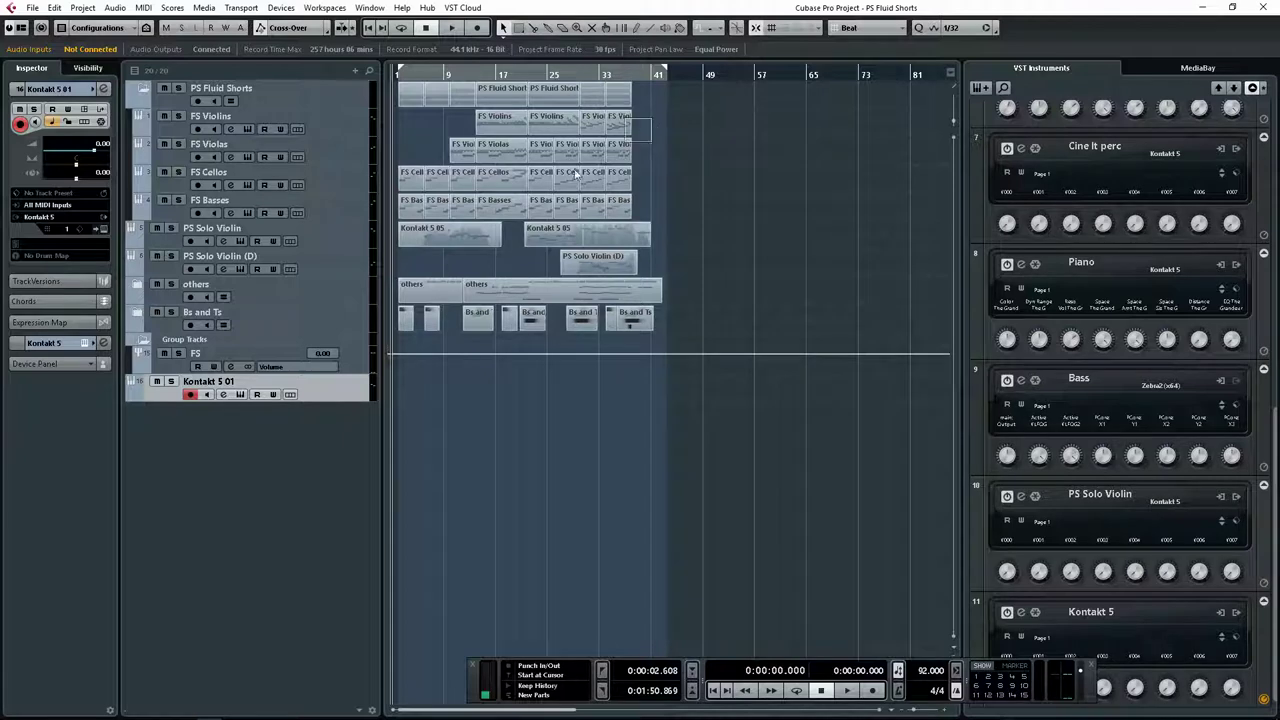
left_click_drag(651, 118, 381, 217)
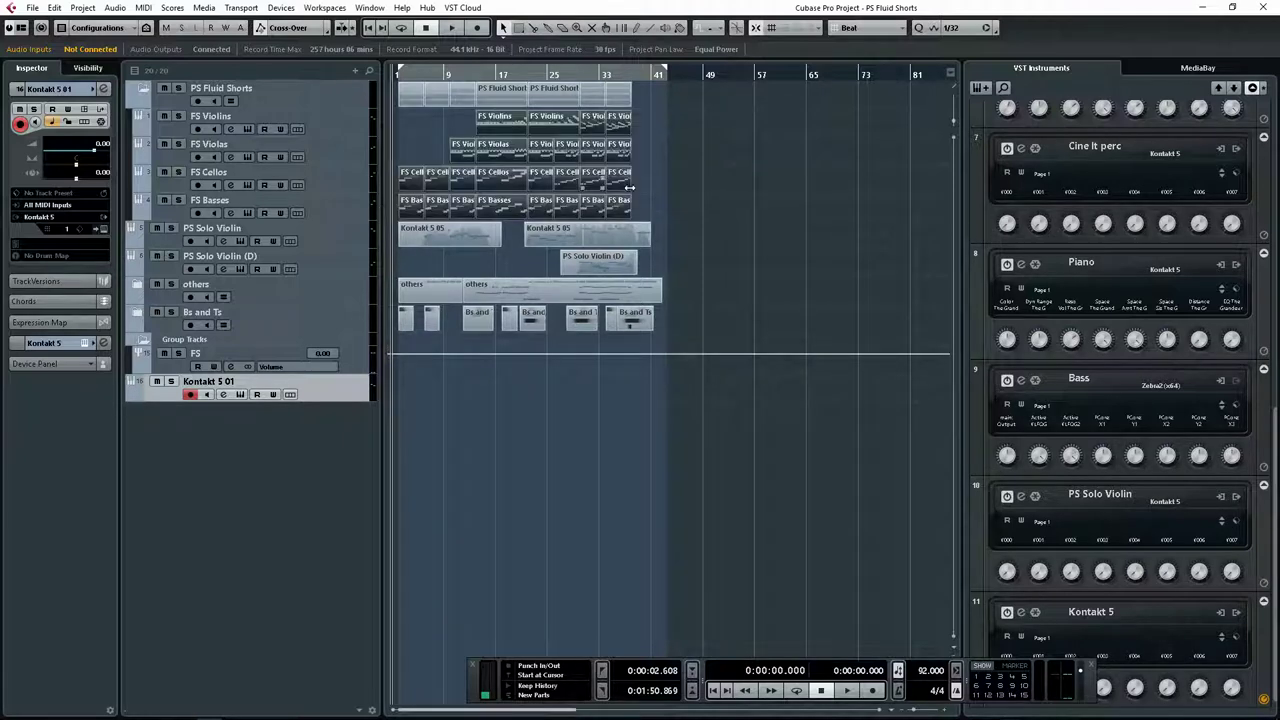
left_click(645, 136)
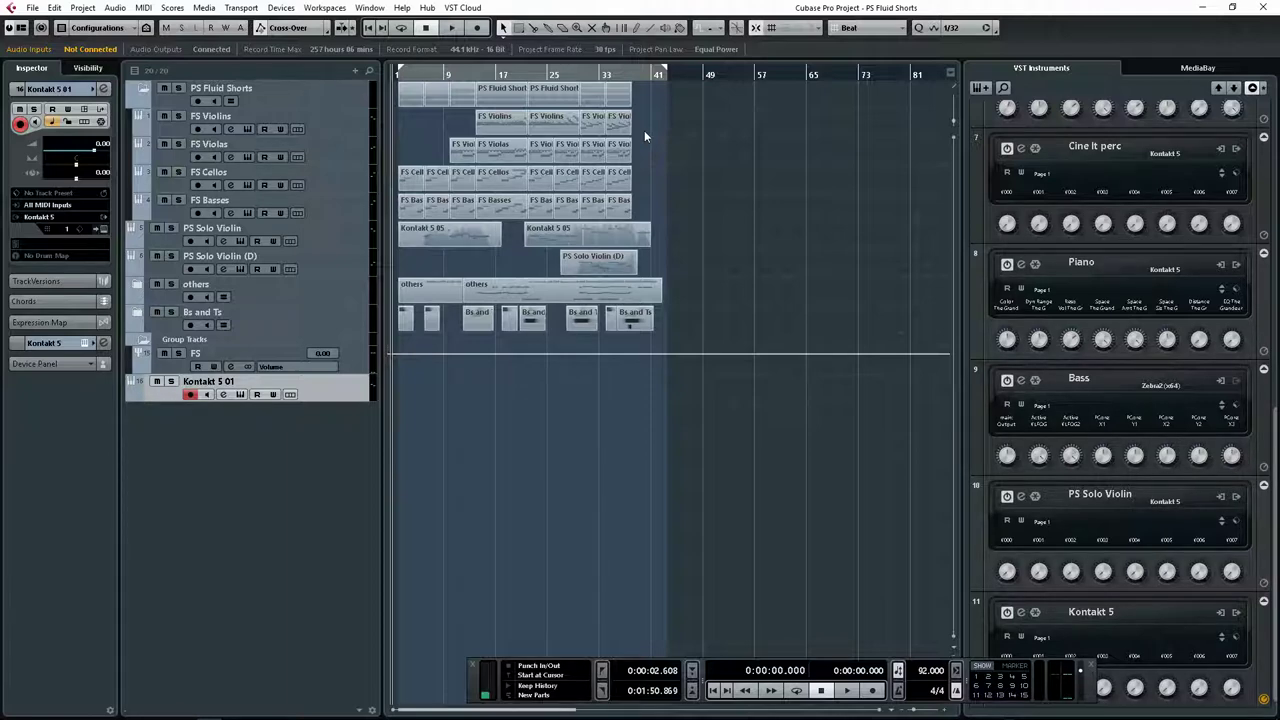
left_click(241, 394)
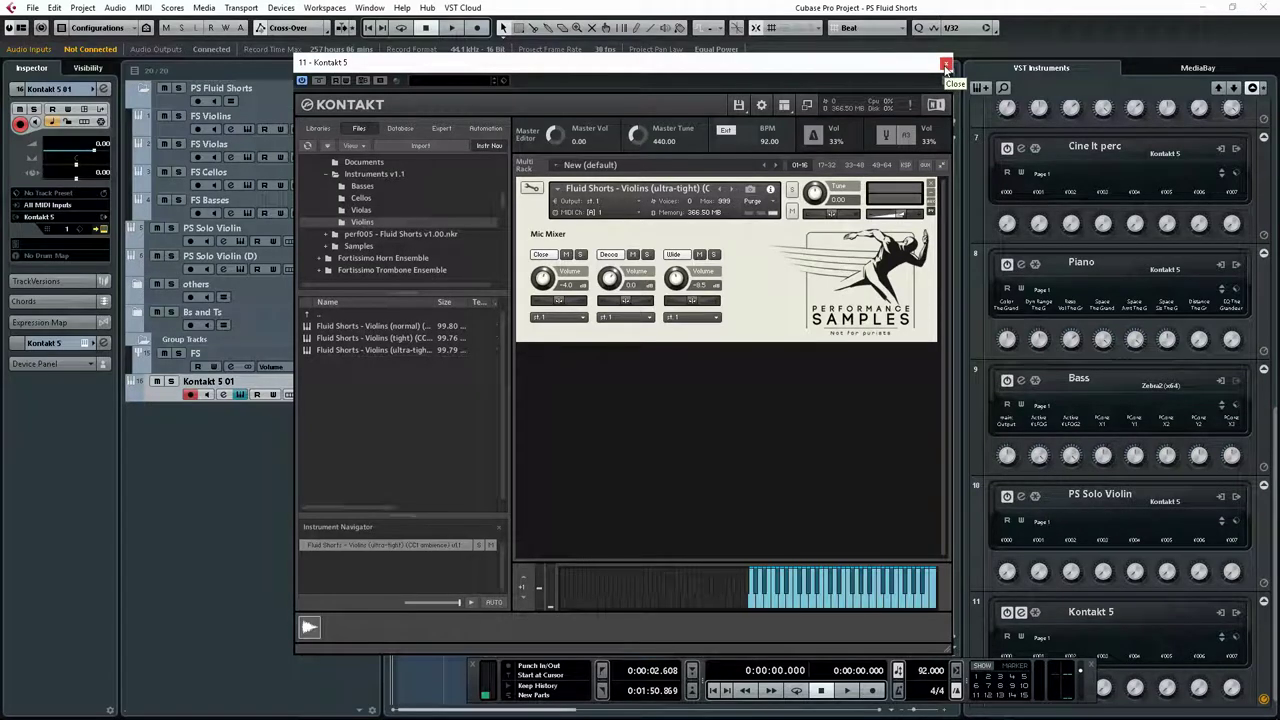
left_click(946, 65)
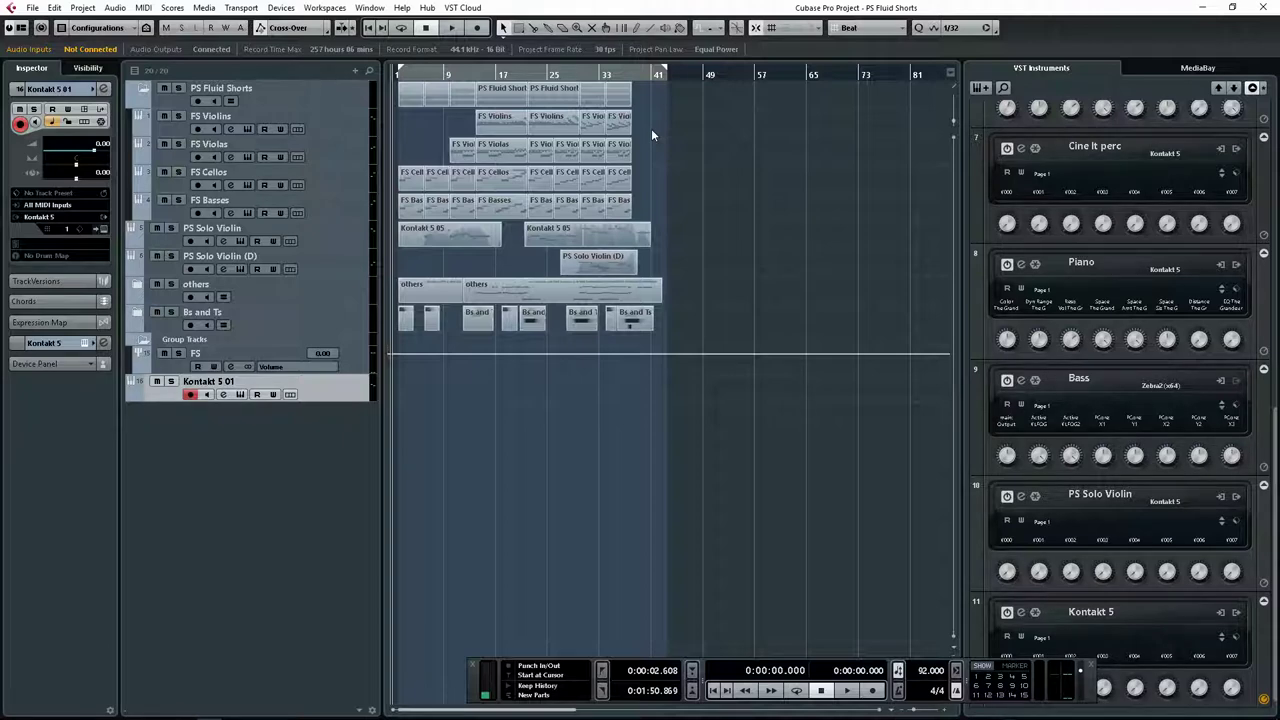
Step: Drag a selection rectangle over the FS Violins, Violas, Cellos and Basses parts
left_click_drag(643, 127, 391, 209)
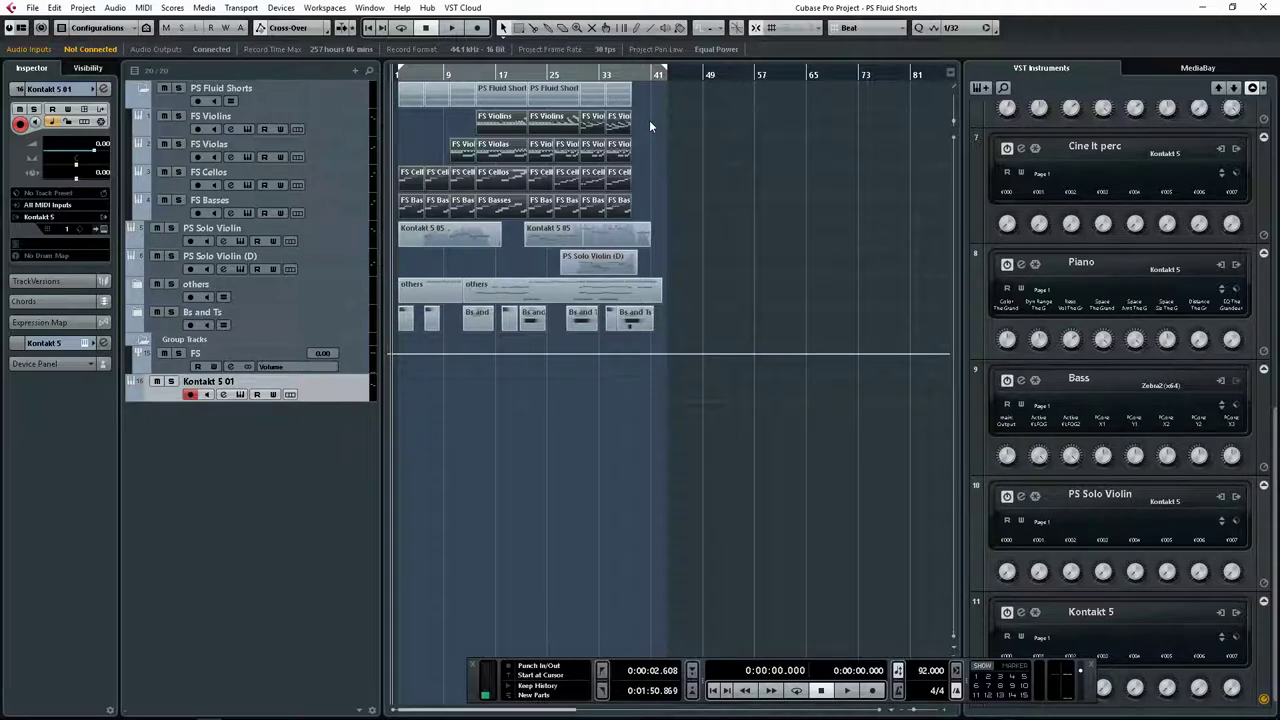
mouse_move(650, 126)
left_mouse_down()
mouse_move(397, 208)
mouse_move(406, 170)
mouse_move(632, 172)
mouse_move(637, 130)
mouse_move(585, 166)
mouse_move(405, 224)
mouse_move(395, 216)
mouse_move(650, 123)
left_mouse_up()
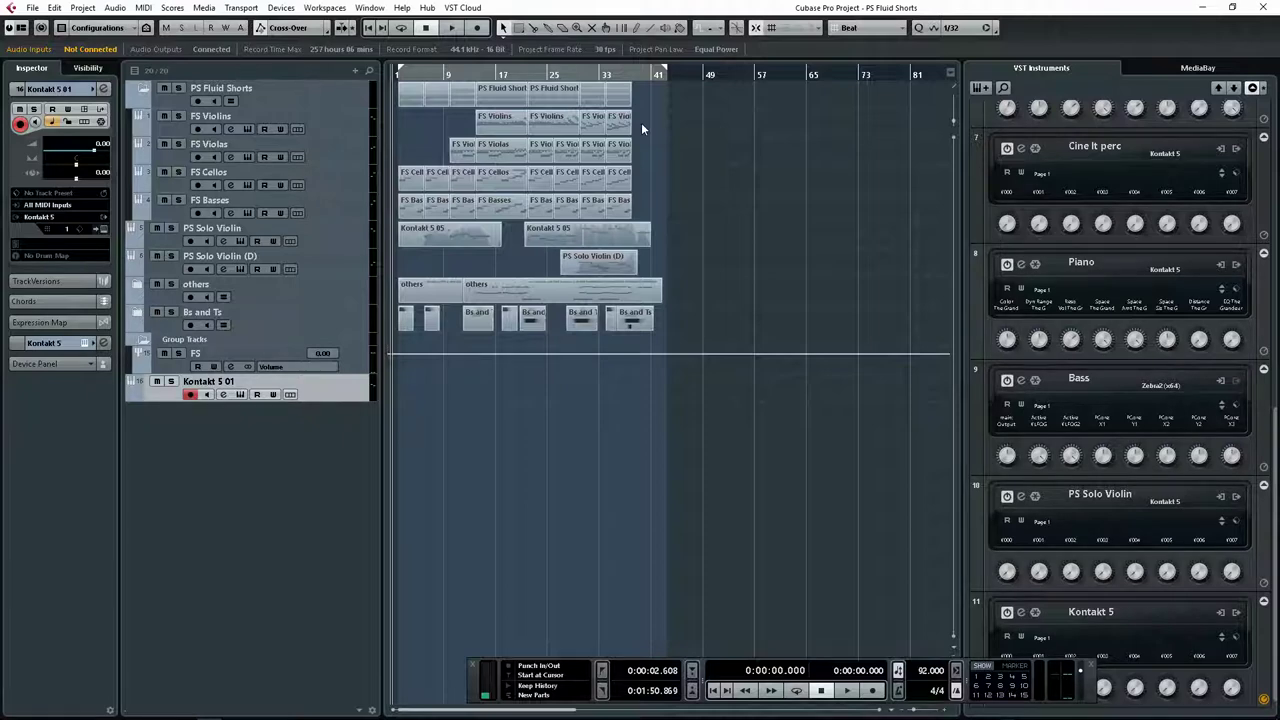
left_click_drag(643, 116, 512, 204)
left_click_drag(414, 213, 412, 220)
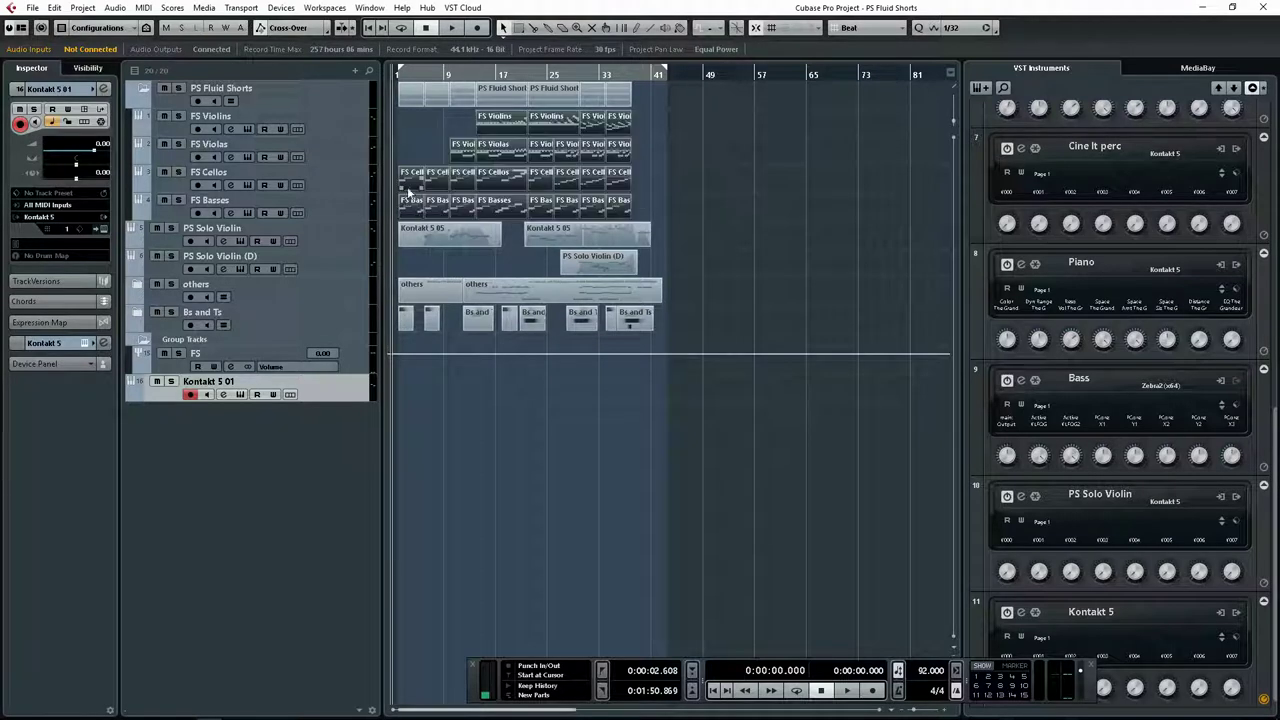